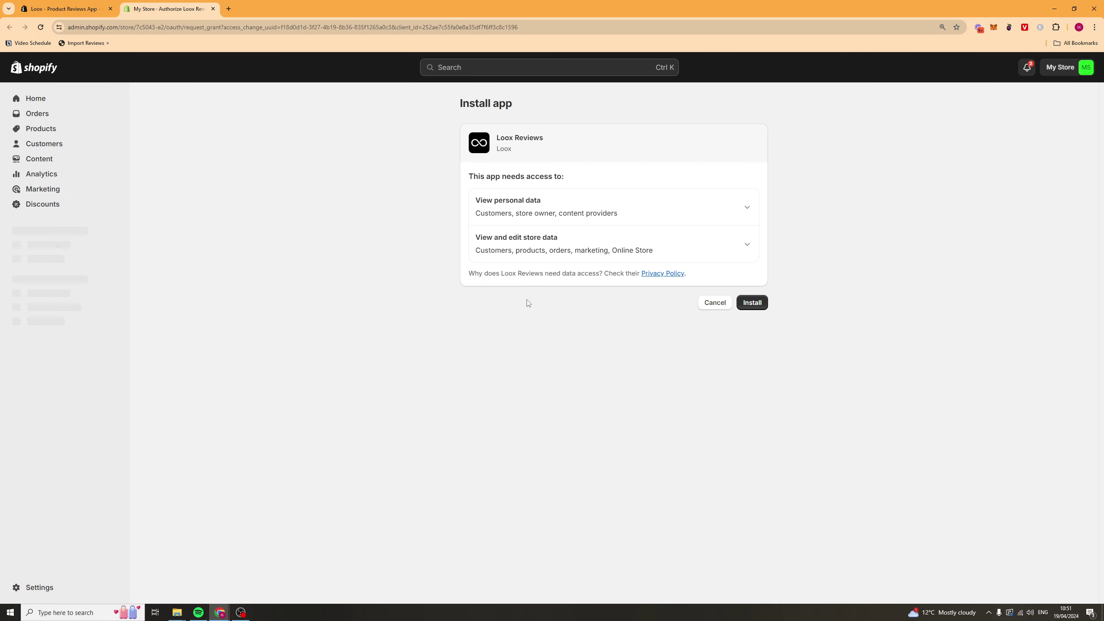
Step: Install the Loox Reviews app and start the Scale plan's 14-day trial without the Loox Referrals add-on
left_click(761, 304)
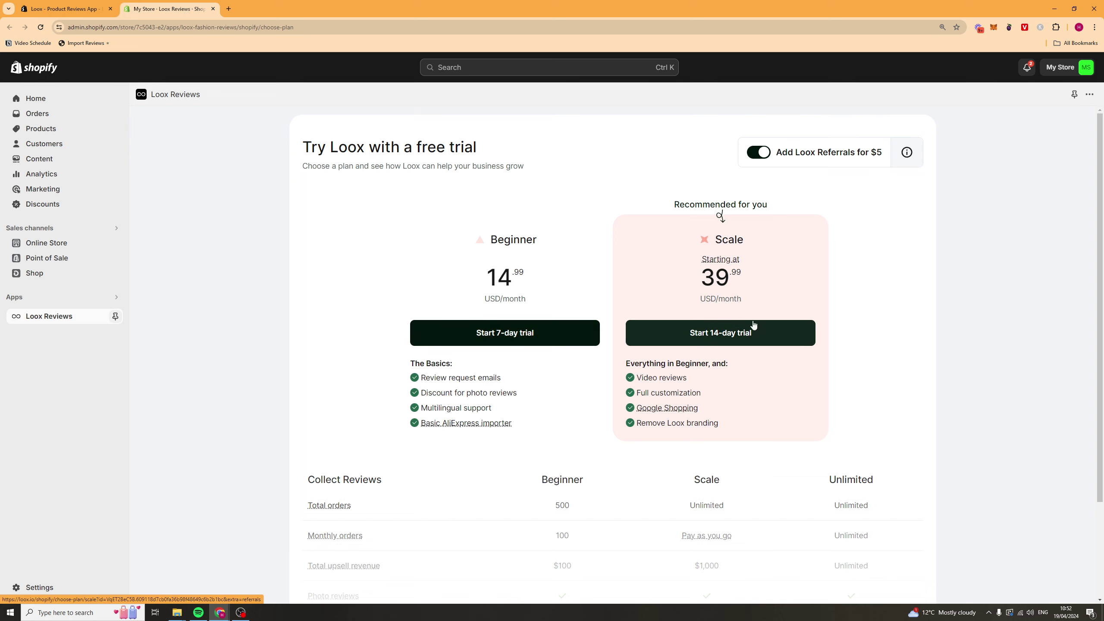
mouse_move(845, 98)
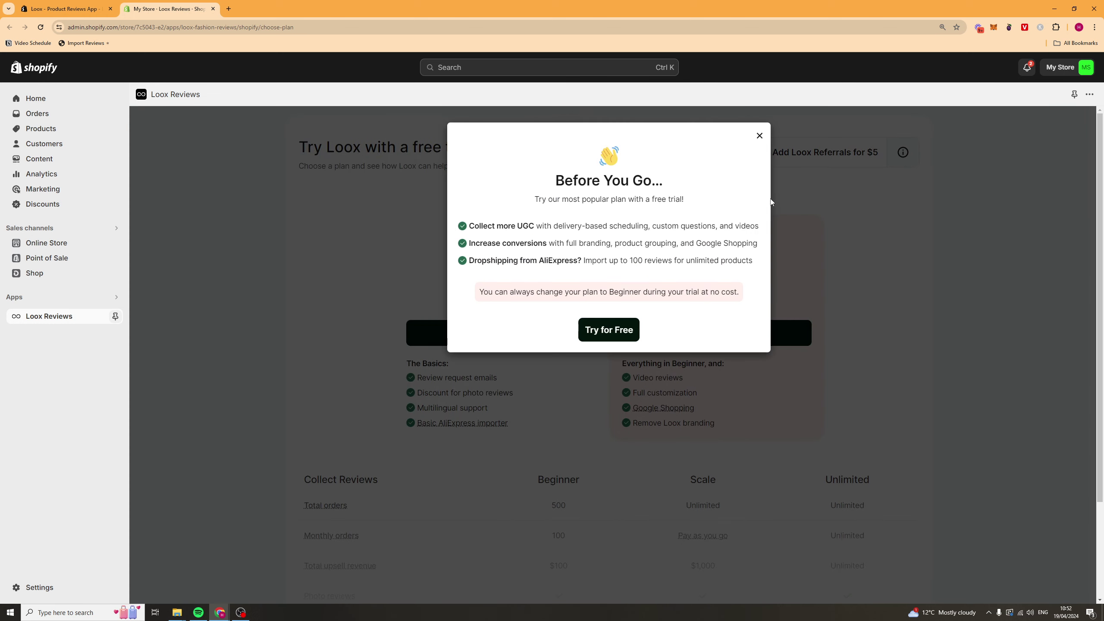
left_click(758, 136)
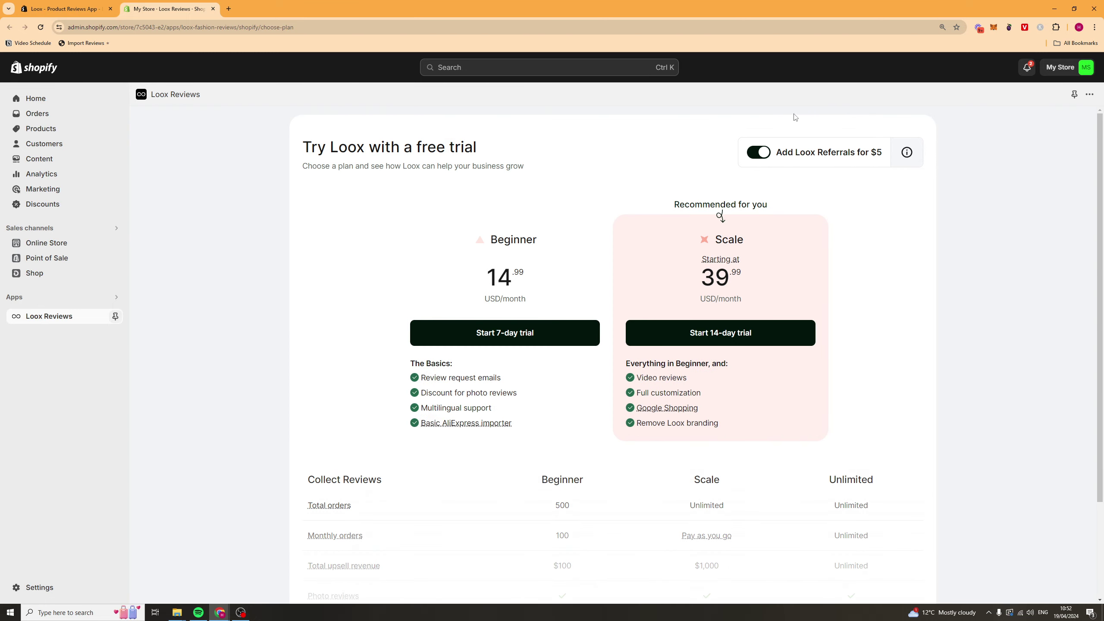
left_click(765, 156)
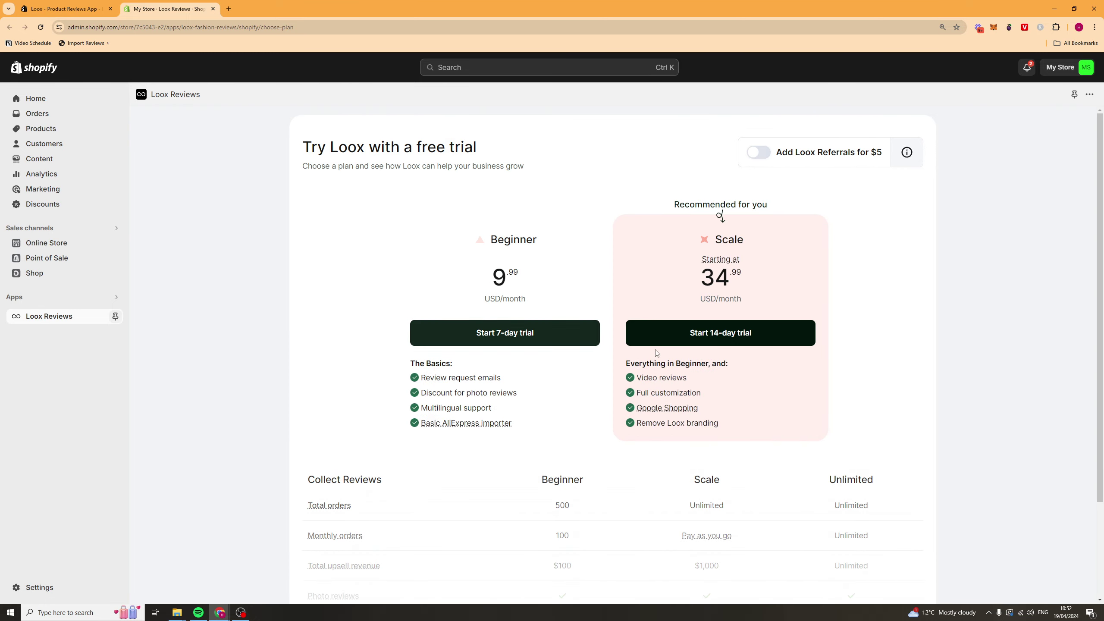
scroll(738, 295, "down", 2)
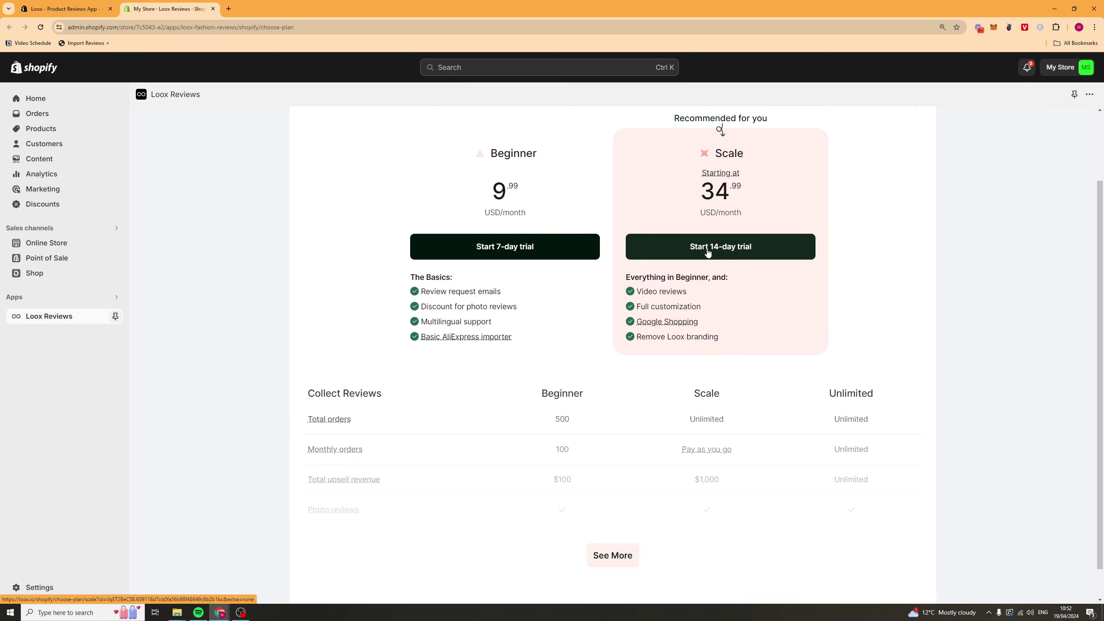
left_click(708, 251)
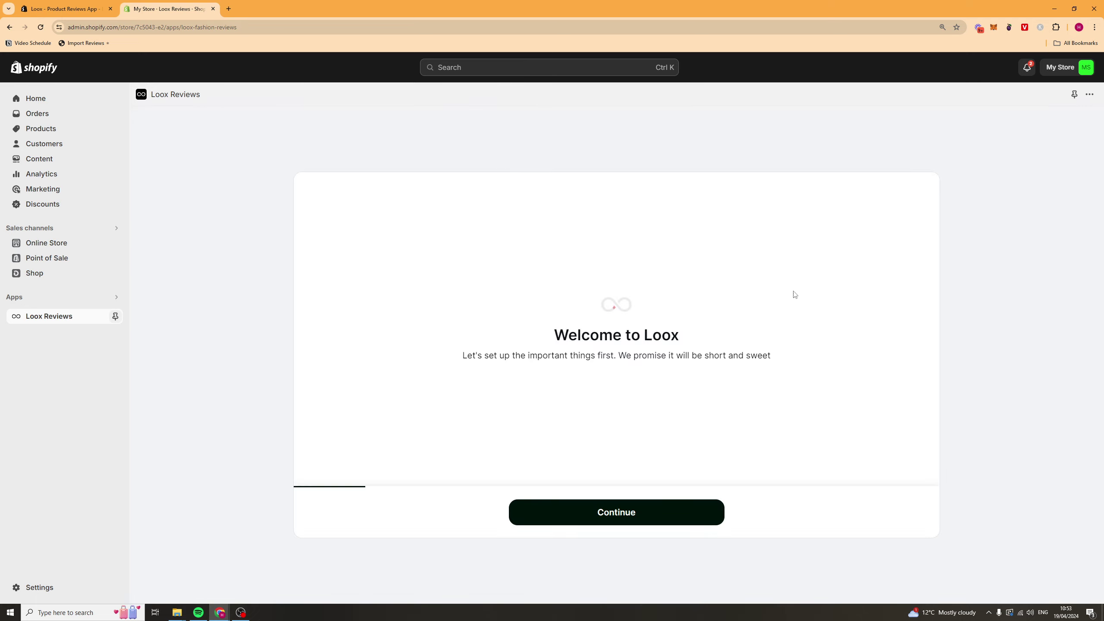
Step: Begin the Loox setup, accepting English as the store's primary language and the default colors, star icon and grid widget layout
left_click(589, 509)
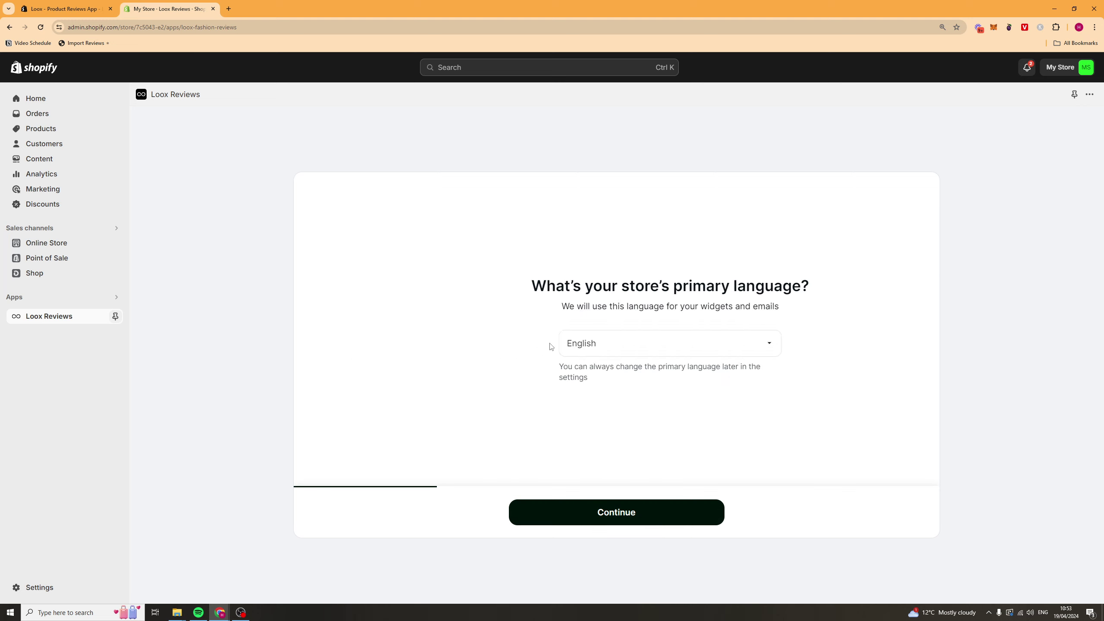
left_click(588, 521)
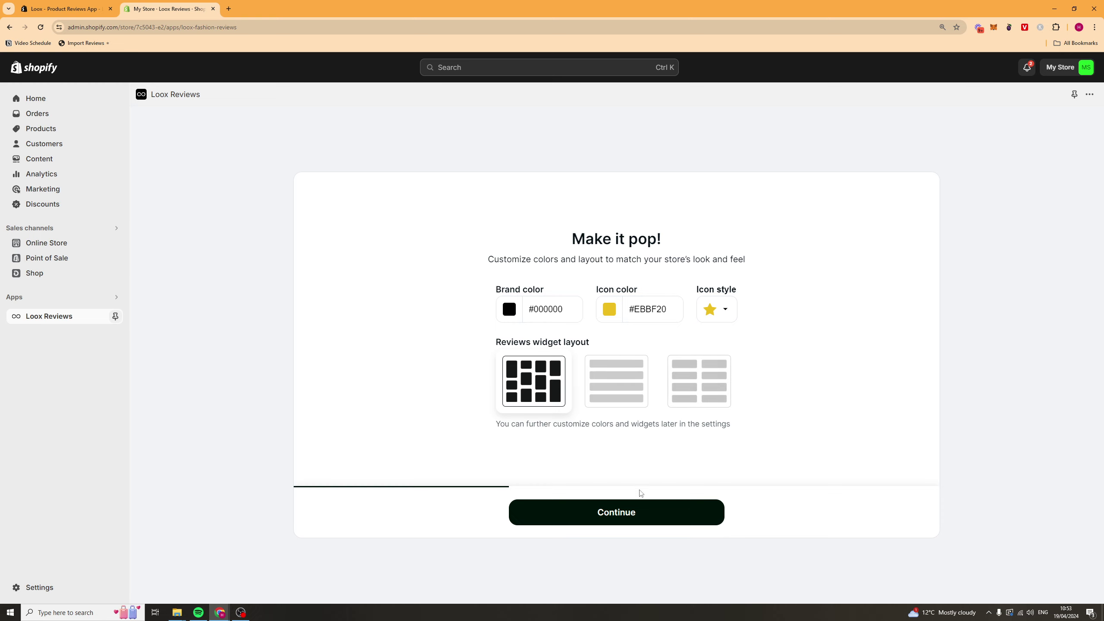
left_click(638, 513)
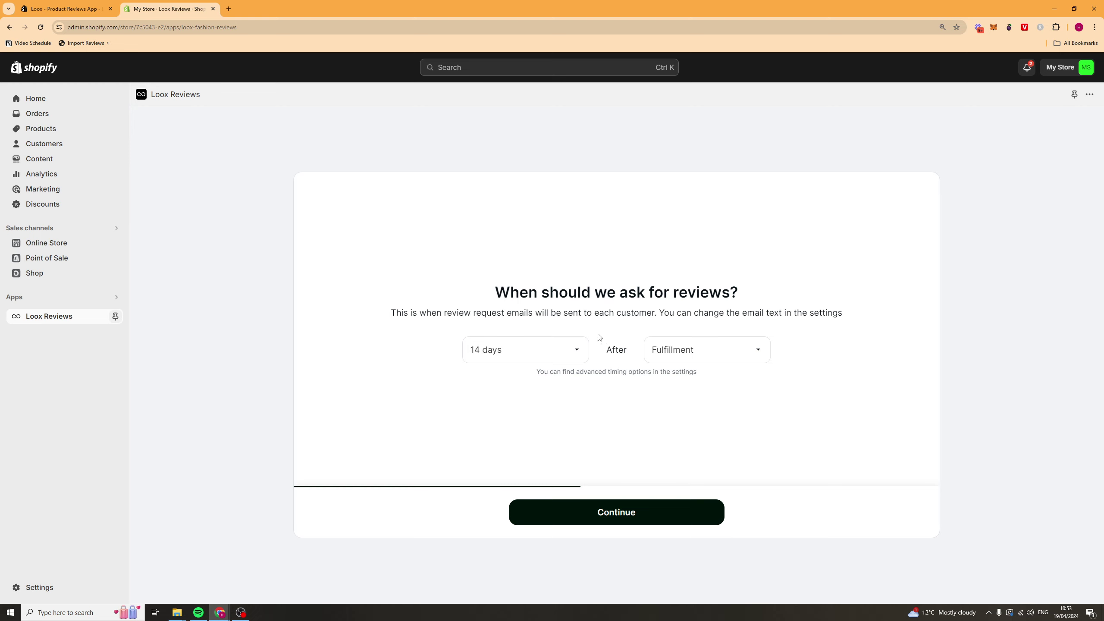
Step: Accept sending review request emails 14 days after fulfillment
left_click_drag(472, 302, 697, 292)
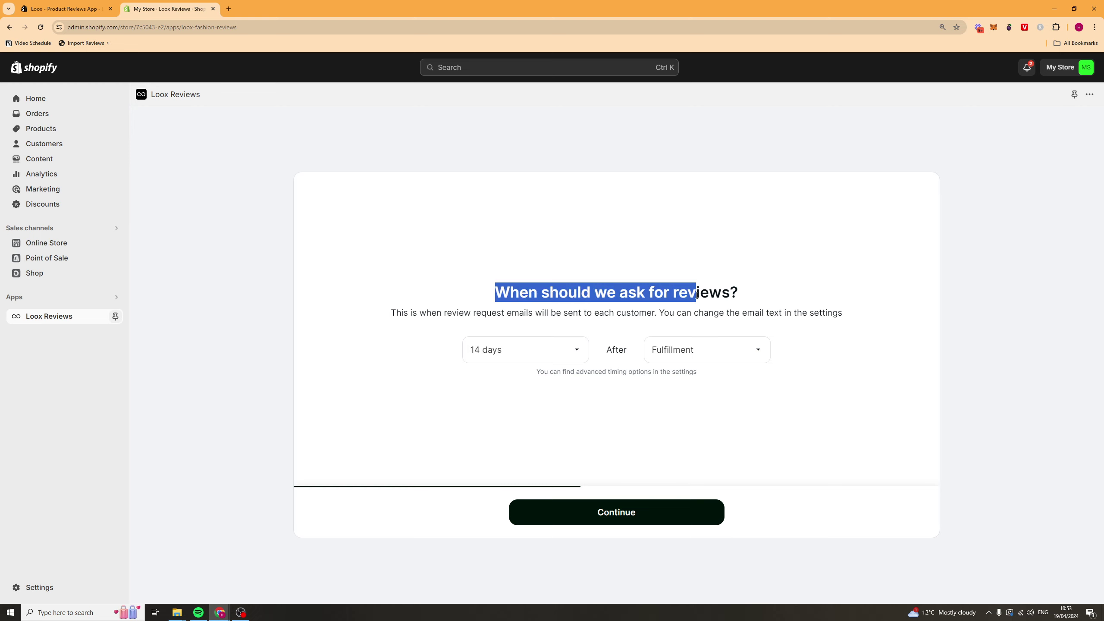
double_click(633, 294)
left_click(503, 383)
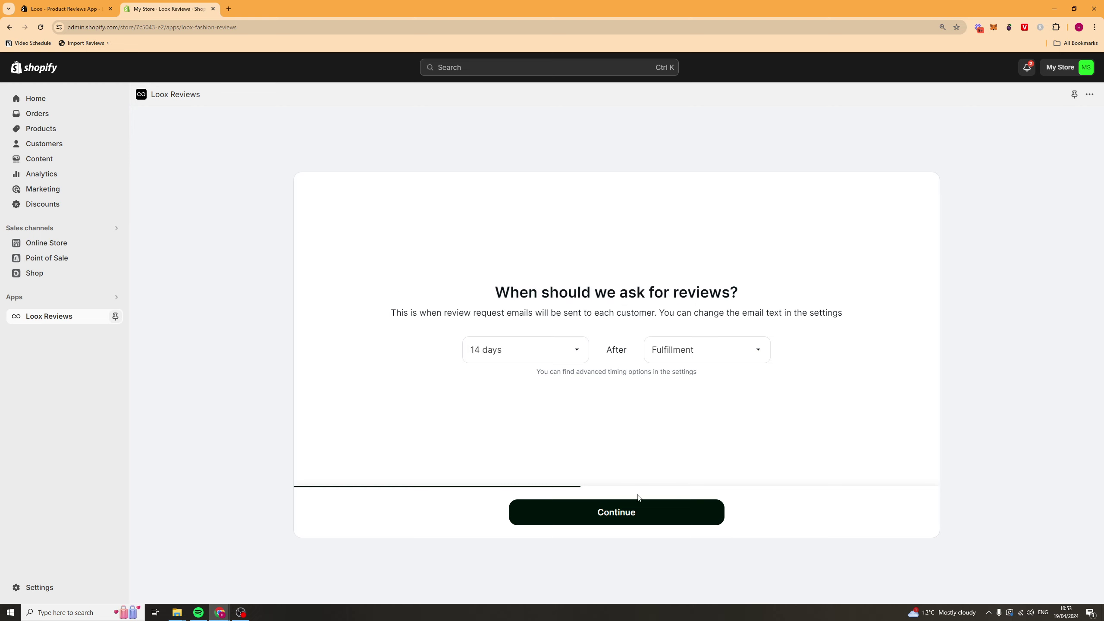
left_click(602, 512)
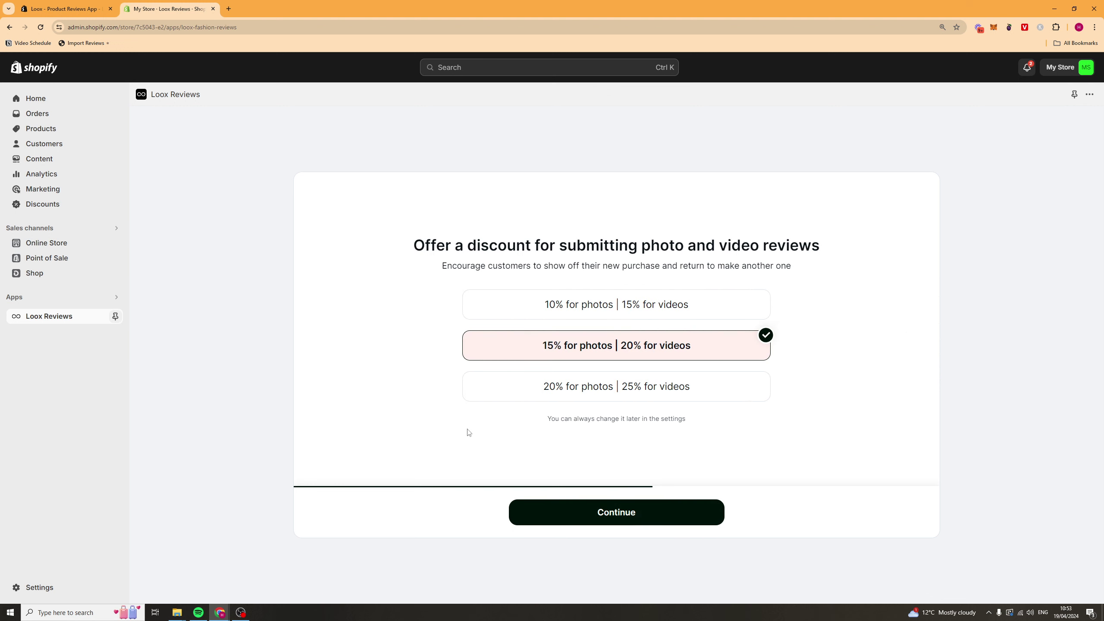
Step: Set the review discount to 10% for photos and 15% for videos and continue the setup
left_click_drag(407, 250, 852, 249)
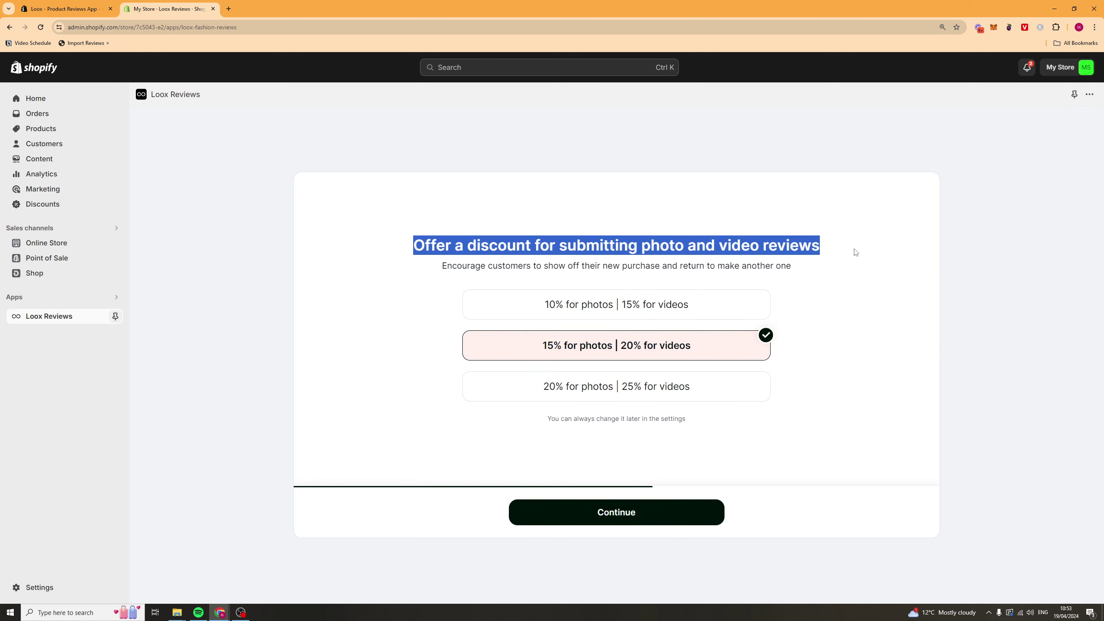
left_click(852, 249)
left_click_drag(497, 247, 749, 260)
left_click(596, 275)
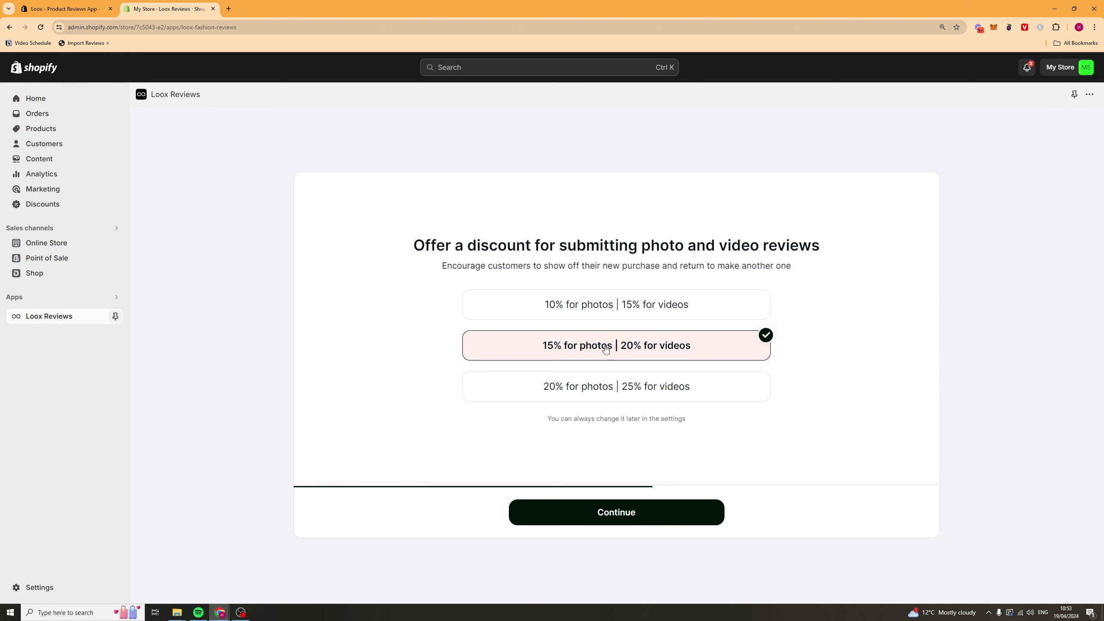
left_click(569, 314)
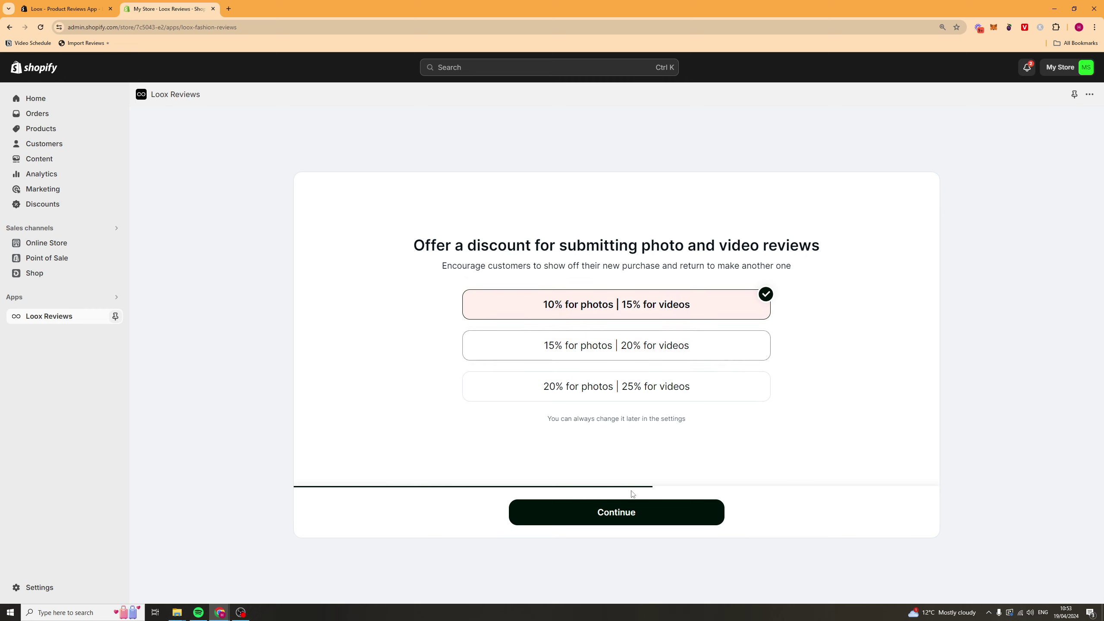
left_click(633, 513)
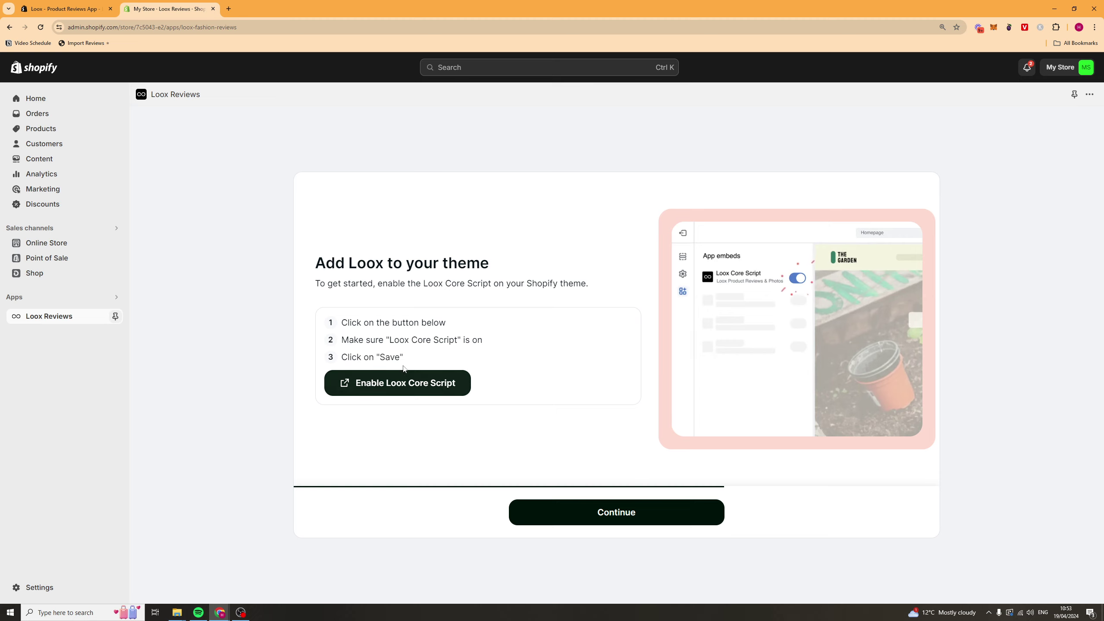
Step: Enable and save the Loox Core Script in the Dawn theme, and continue the Loox setup to the Product Reviews Widget stage
left_click(368, 382)
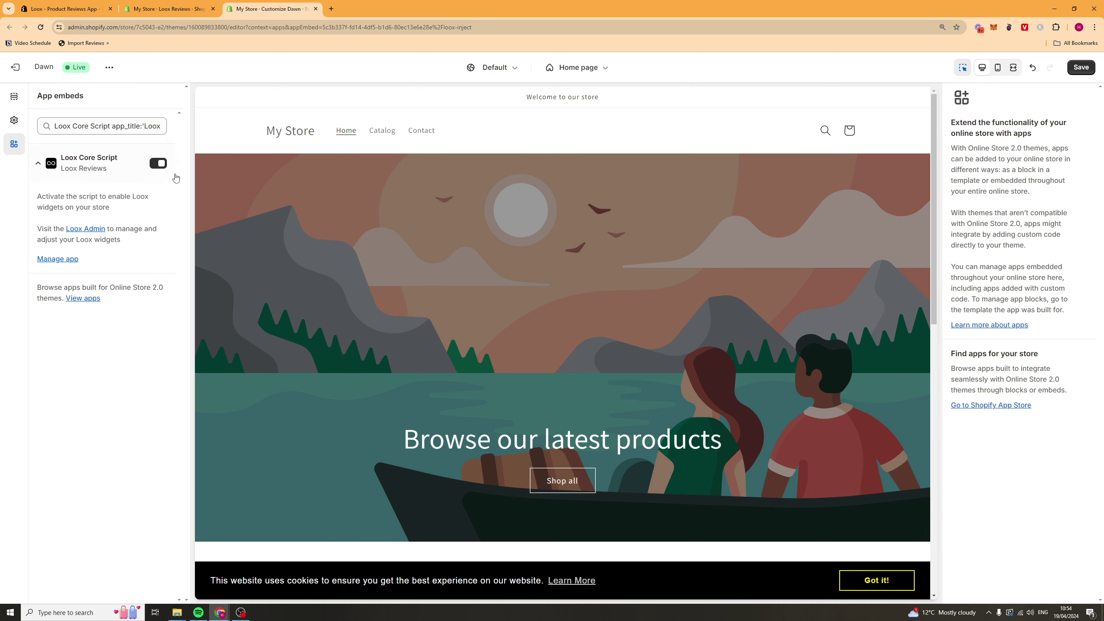
left_click(1080, 70)
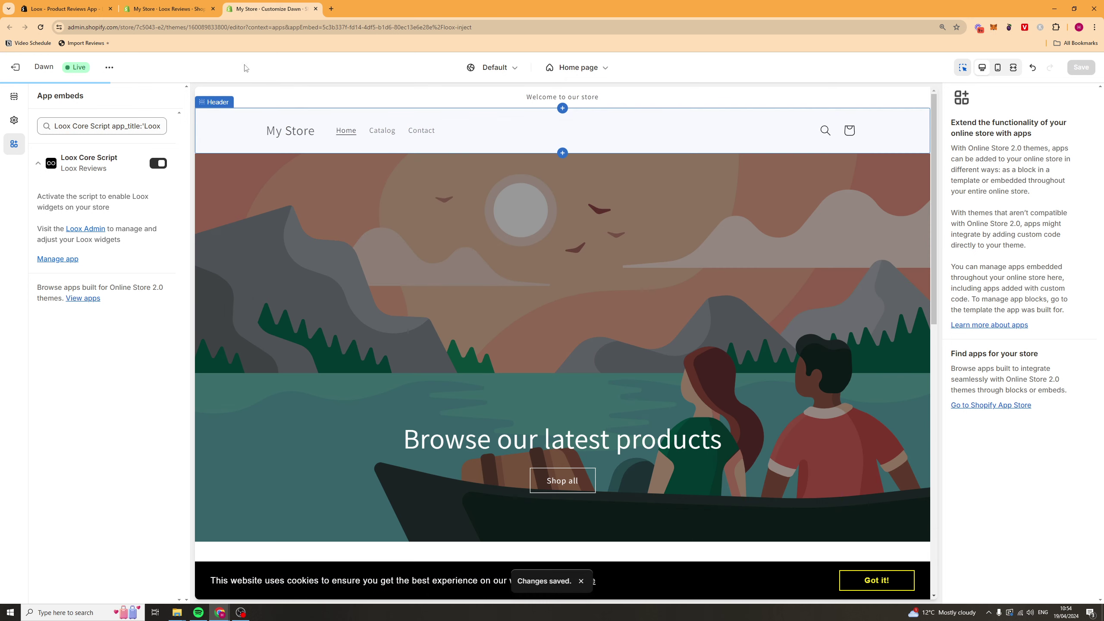
left_click(174, 13)
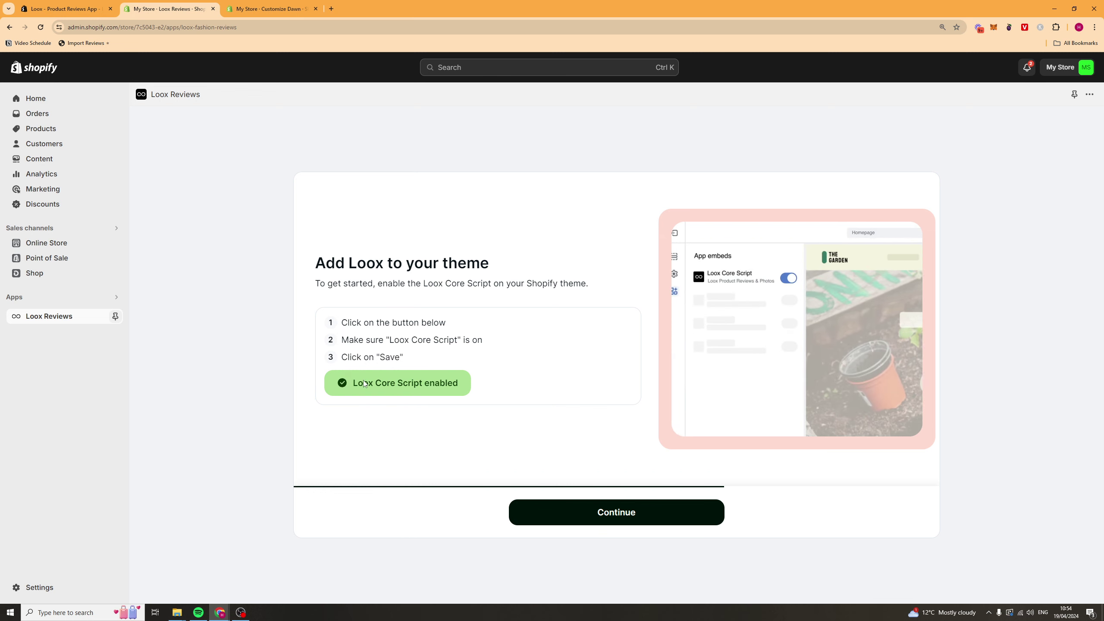
left_click(622, 517)
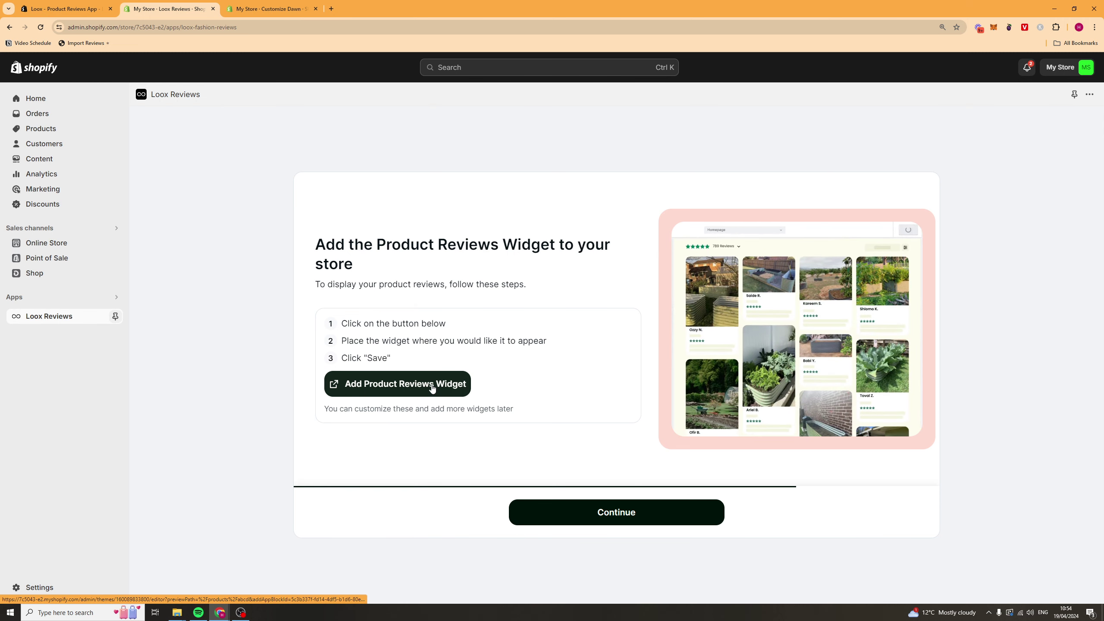
Step: Add the Product Reviews Widget to the default product template and review the app blocks available in its Apps section
left_click(398, 389)
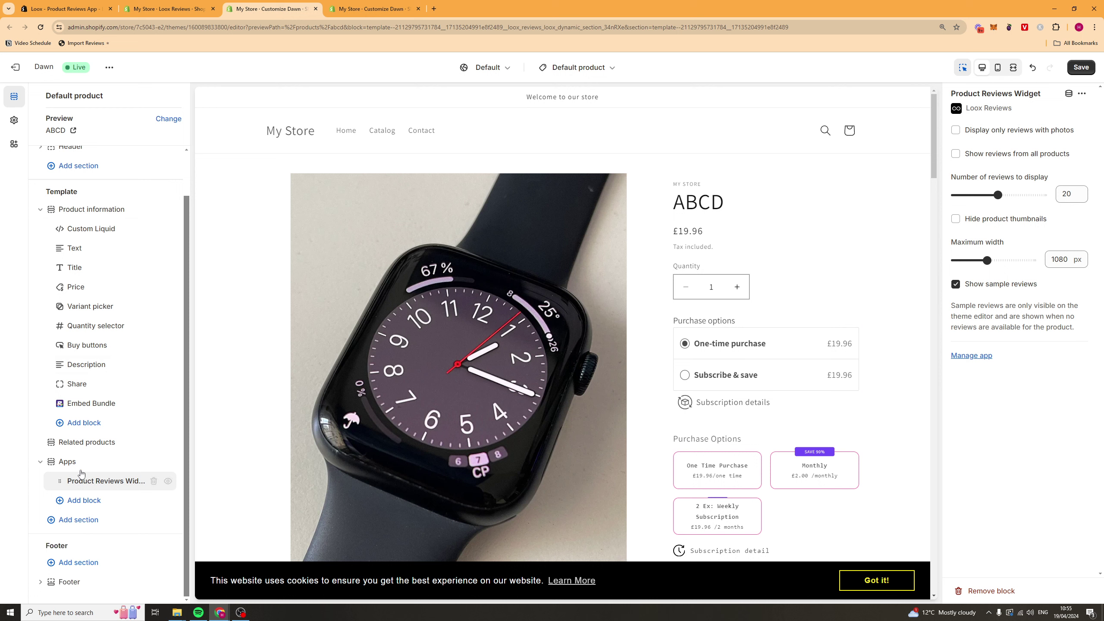
left_click(84, 500)
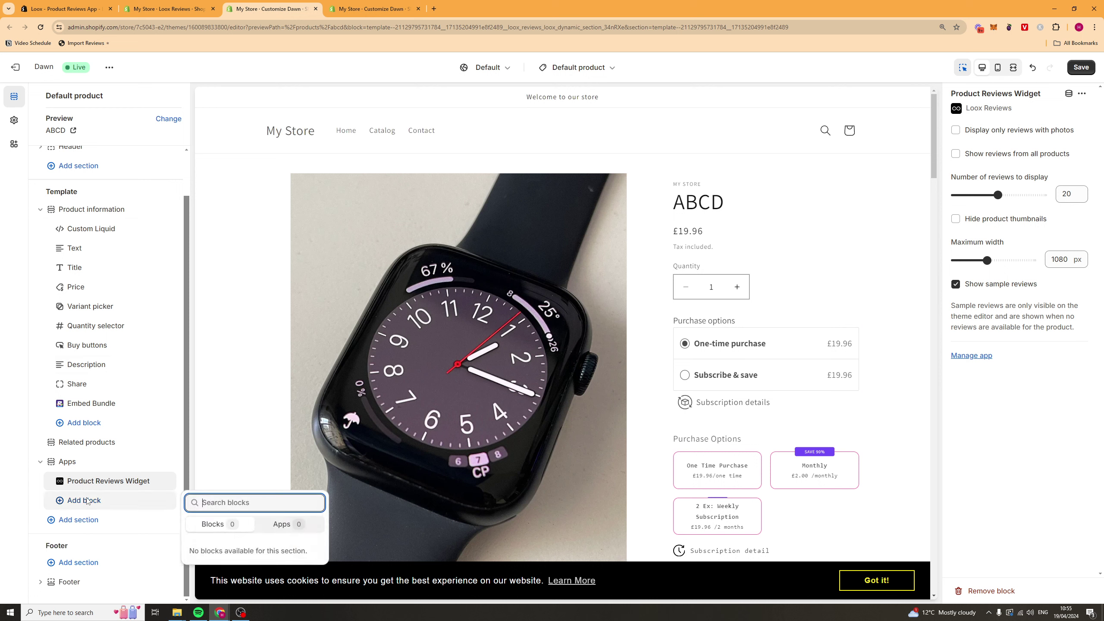
left_click(289, 527)
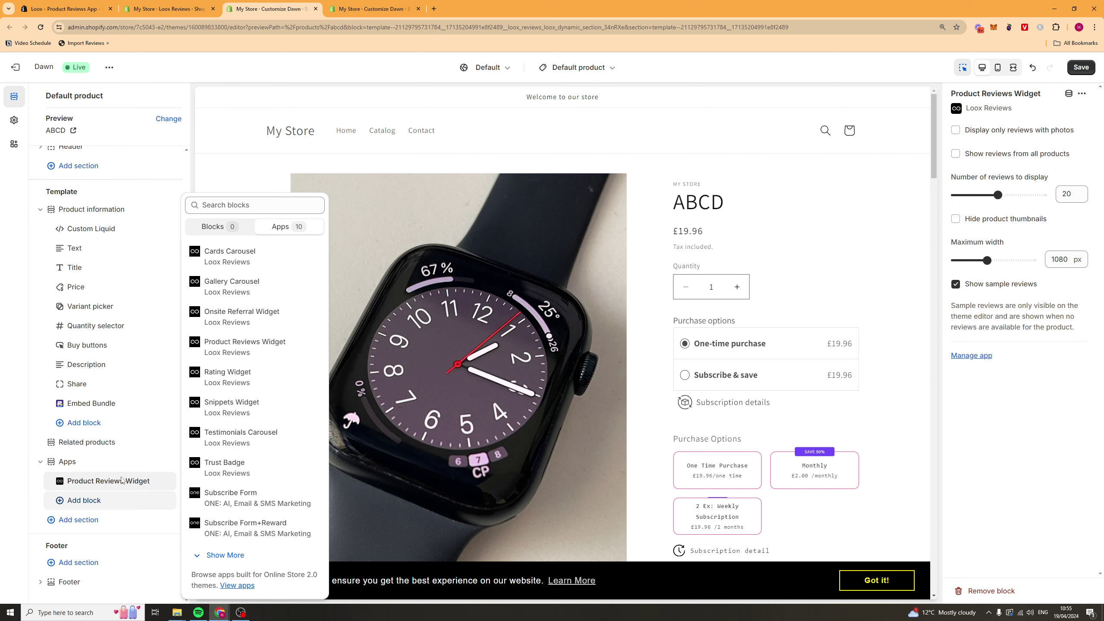
left_click(121, 480)
Step: Examine the Product Reviews Widget's placement and sample reviews in the product page preview
scroll(713, 340, "down", 3)
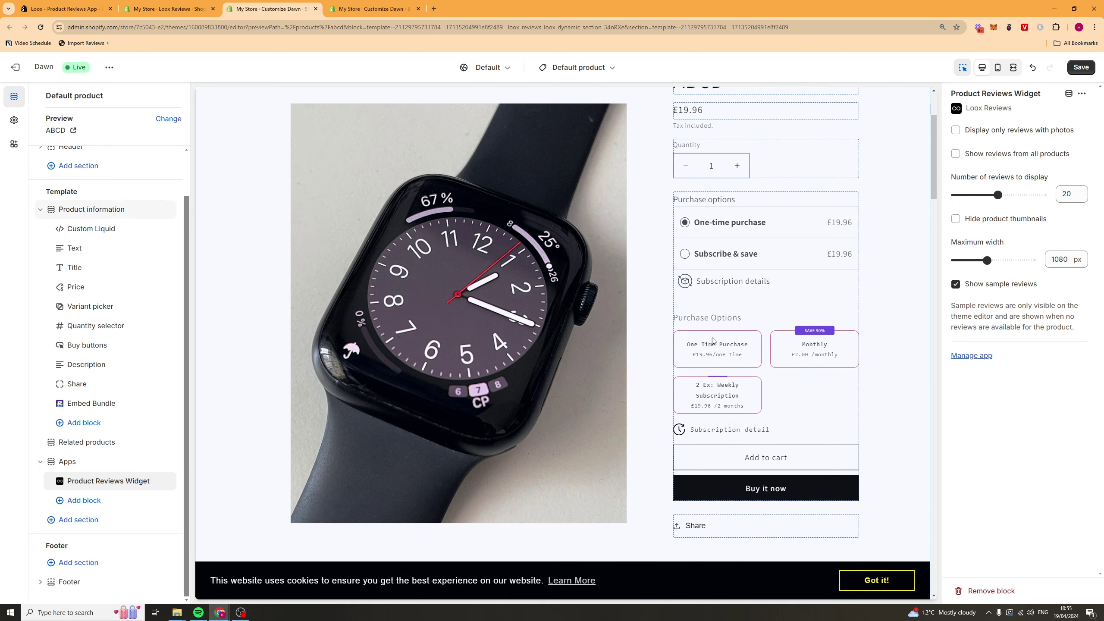
scroll(713, 340, "down", 4)
left_click_drag(933, 194, 913, 312)
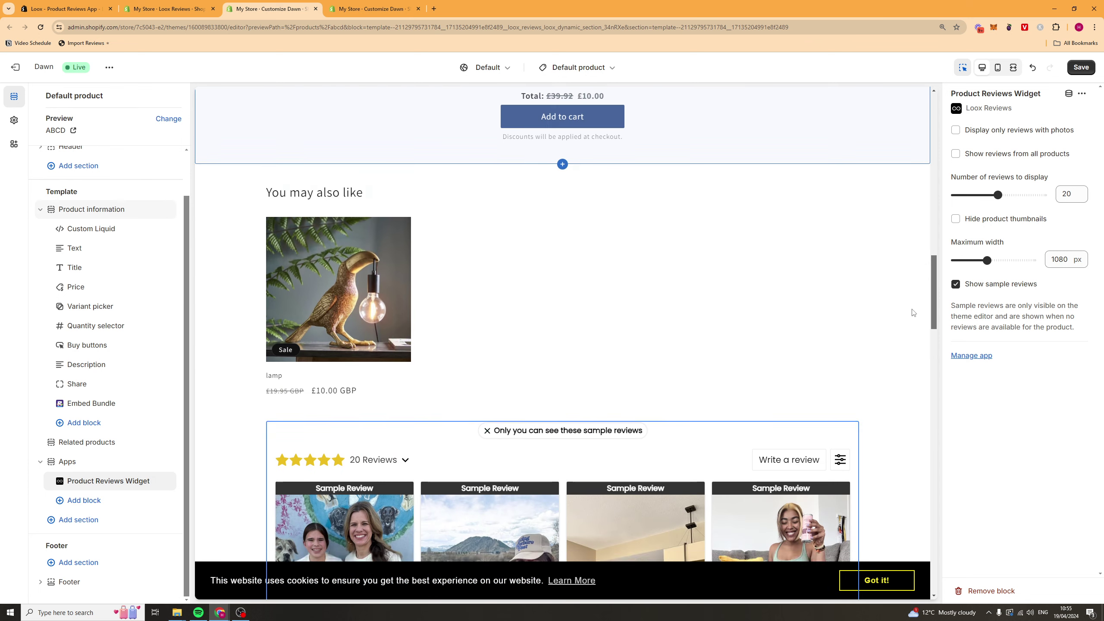
scroll(882, 338, "down", 6)
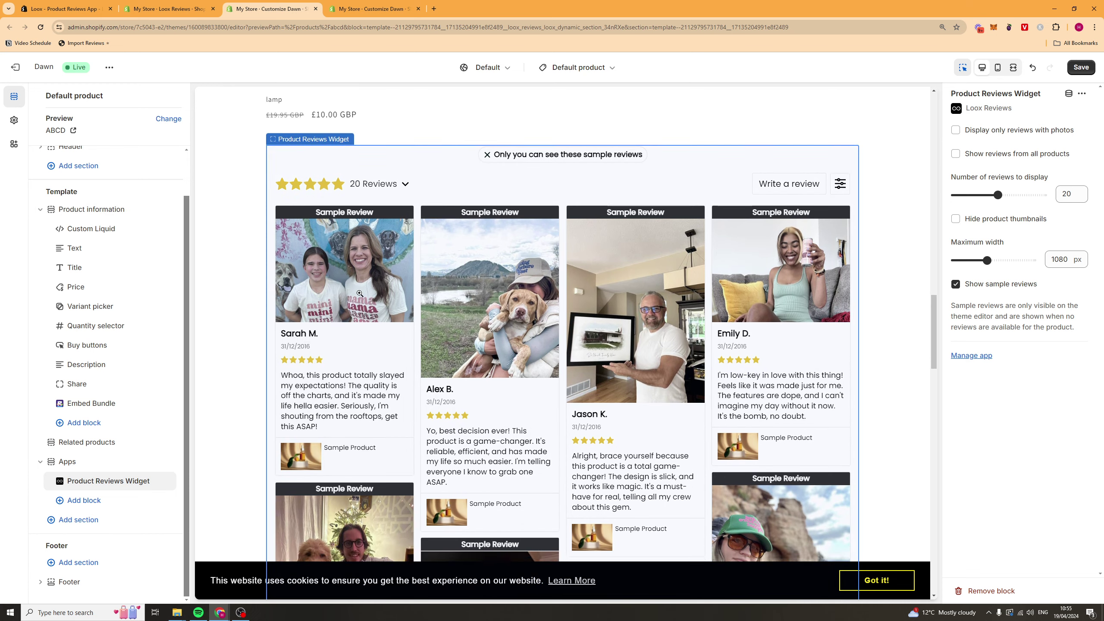
scroll(360, 294, "up", 14)
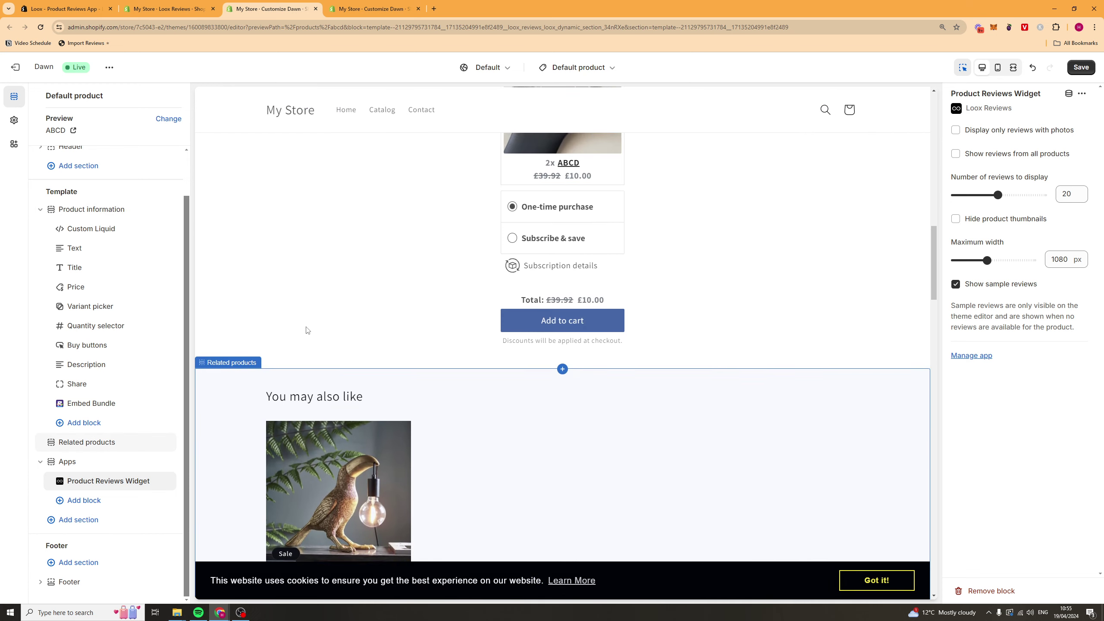
scroll(307, 330, "up", 15)
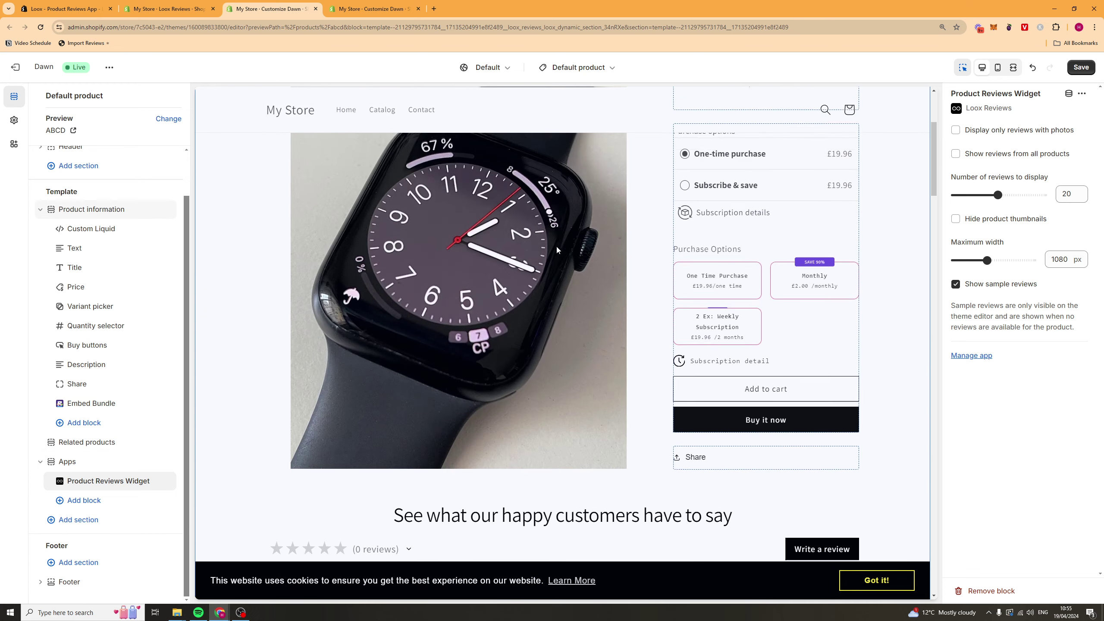
scroll(557, 250, "up", 4)
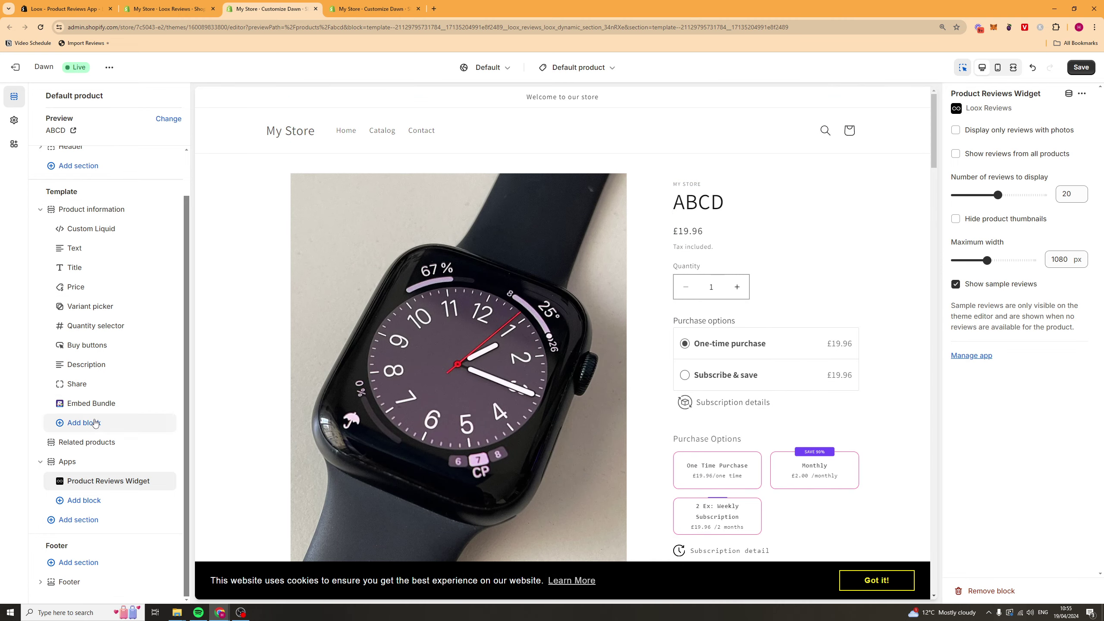
Step: Add the Loox Rating Widget to the Product information section, place it directly below Custom Liquid, and save the template
left_click(171, 420)
left_click(296, 411)
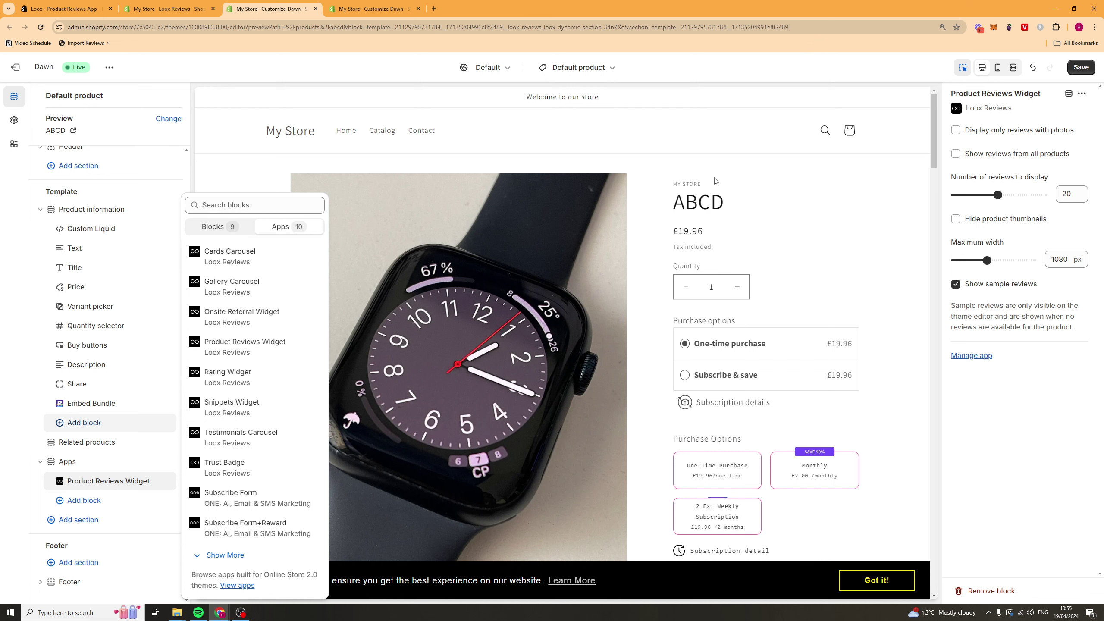
left_click(242, 376)
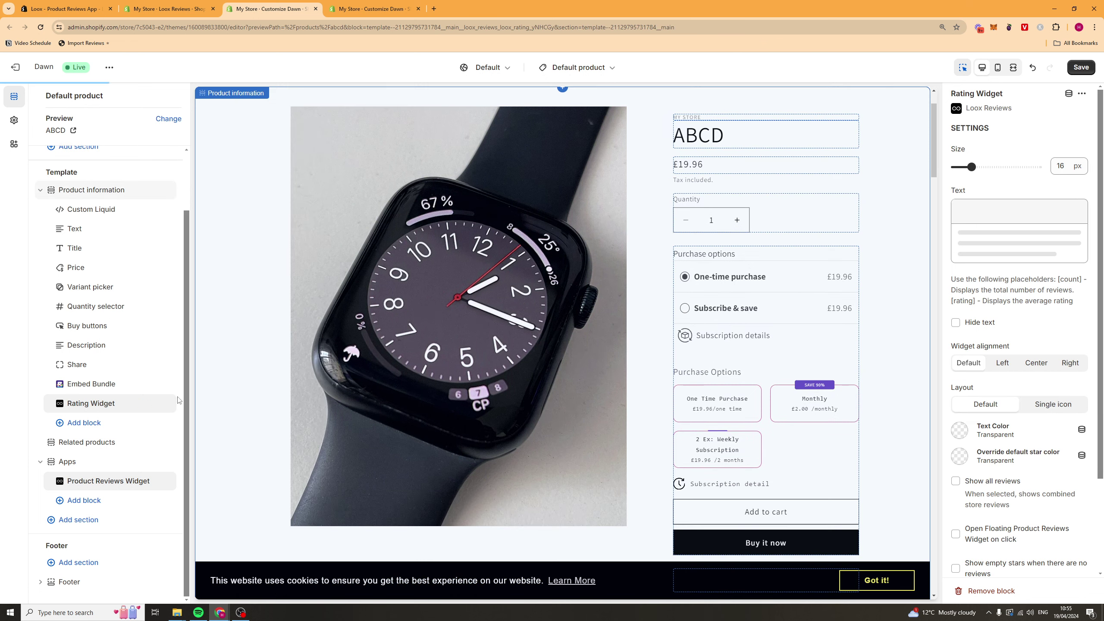
left_click_drag(82, 404, 116, 256)
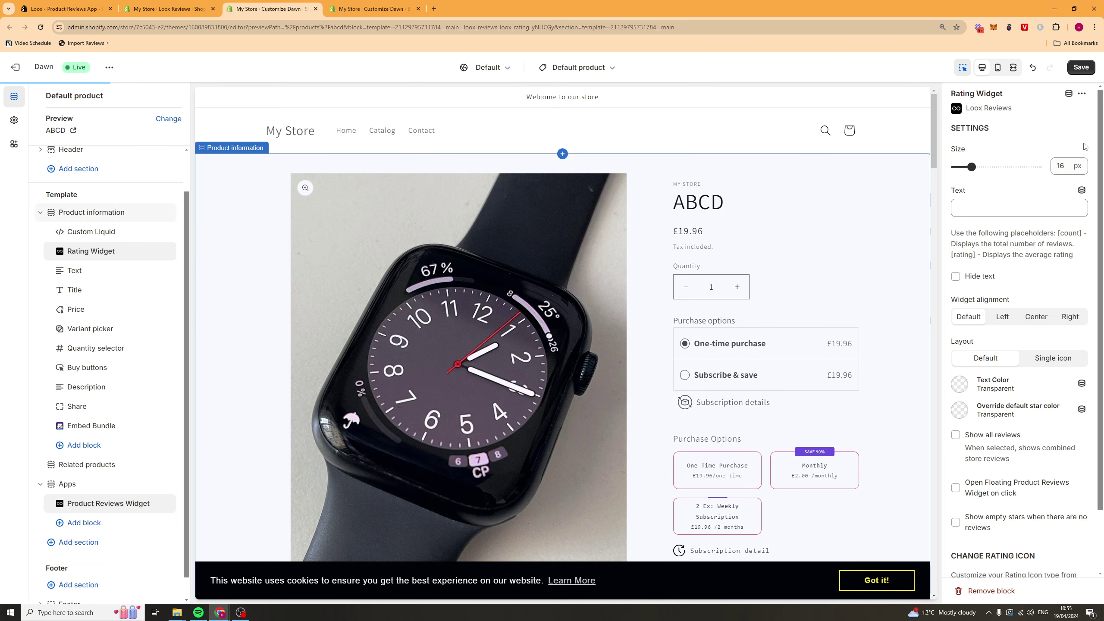
left_click(1071, 73)
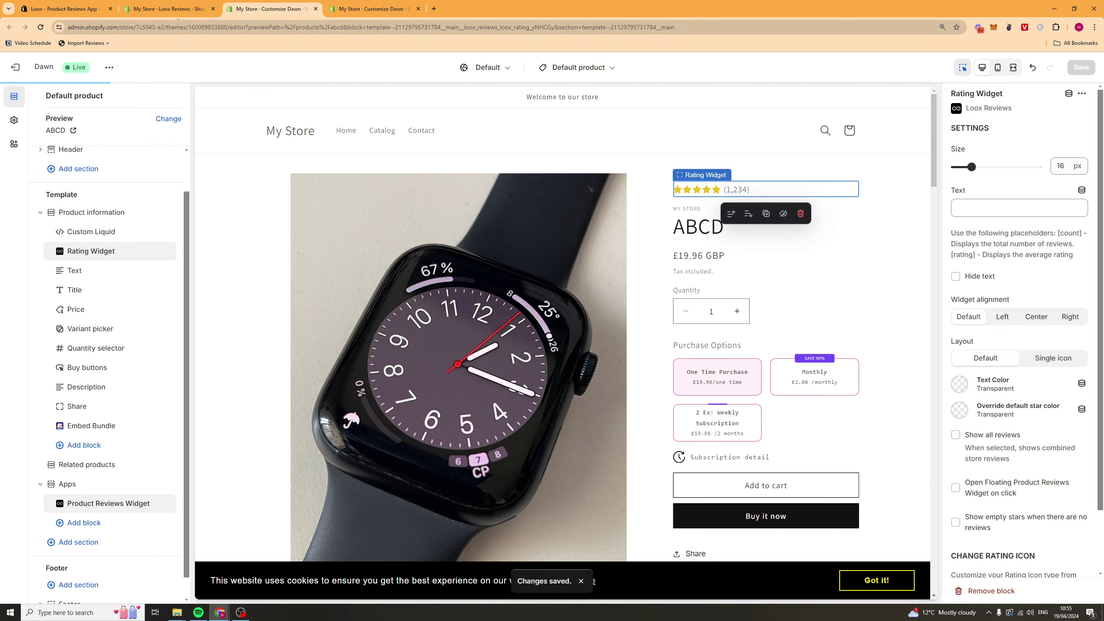
Step: Retry adding the Product Reviews Widget from the Loox onboarding and continue to the Rating Widget stage
left_click(174, 10)
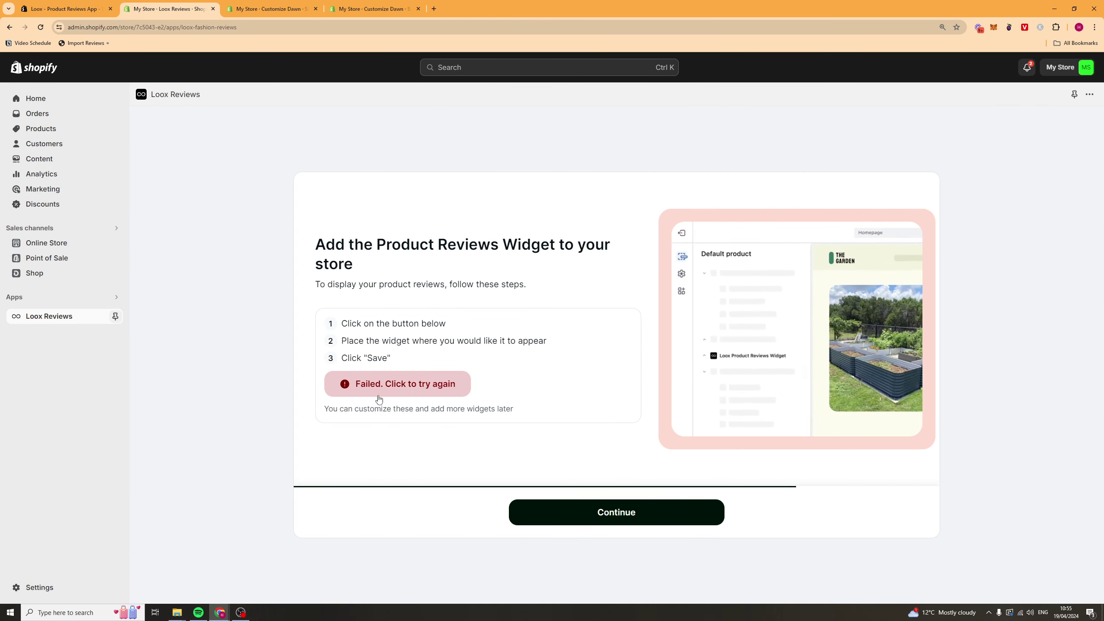
left_click(427, 391)
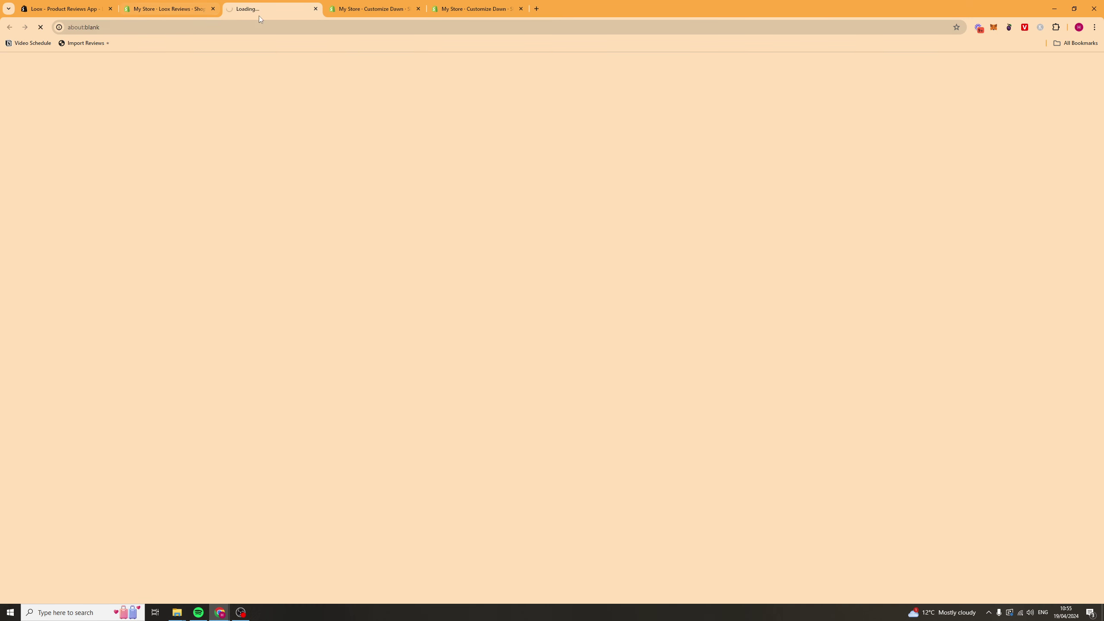
left_click(177, 11)
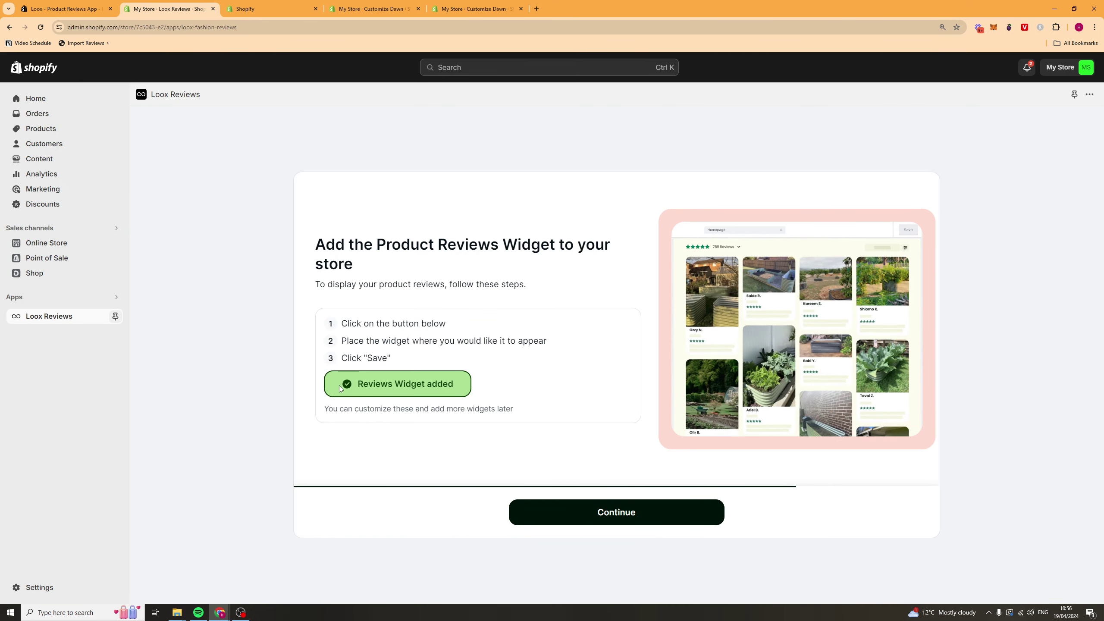
left_click(621, 514)
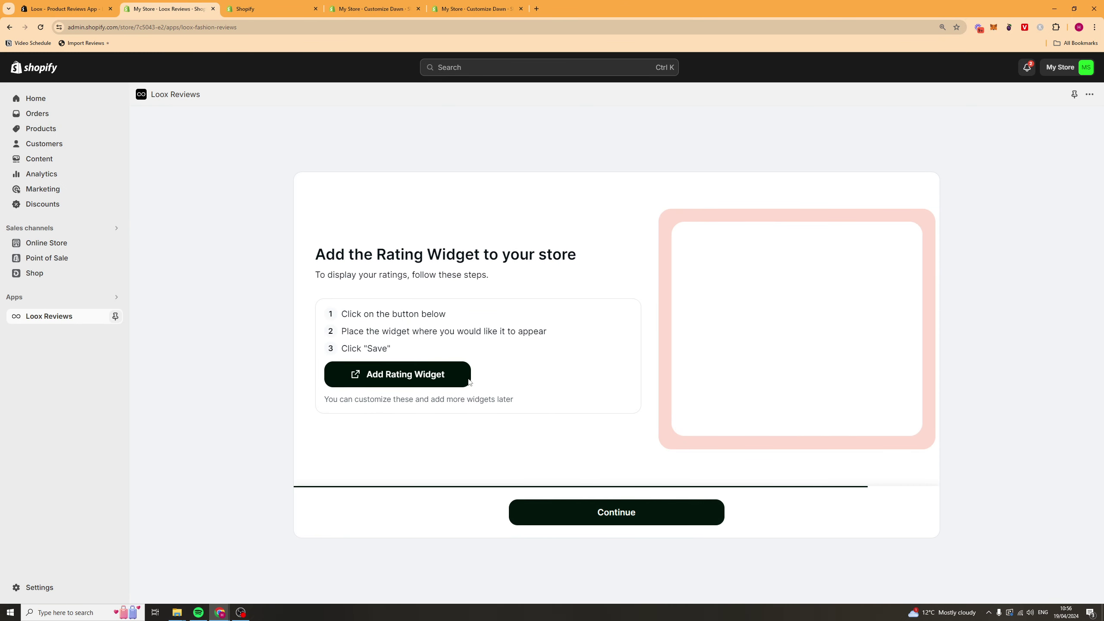
Step: Complete the Rating Widget stage of the Loox onboarding, finish the setup and enter the Loox admin
left_click(382, 377)
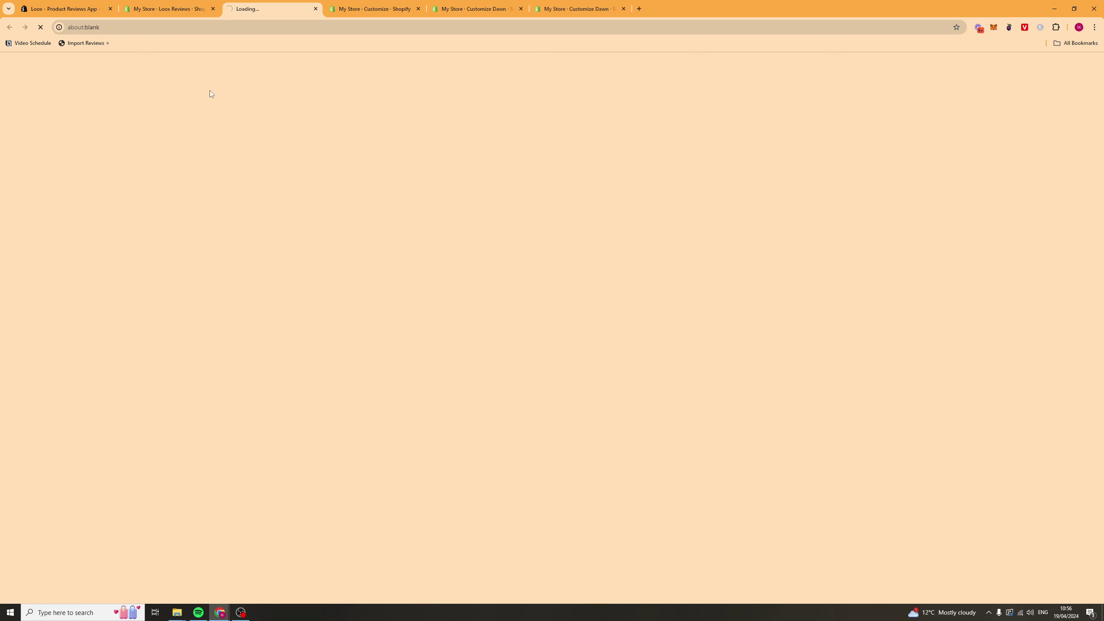
left_click(172, 10)
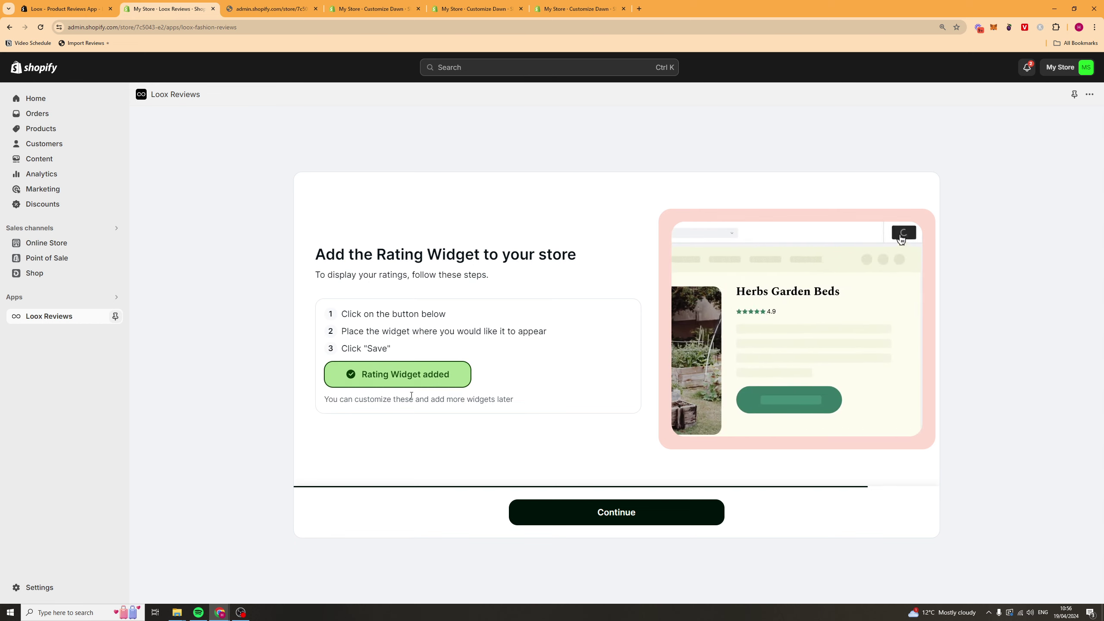
left_click(617, 502)
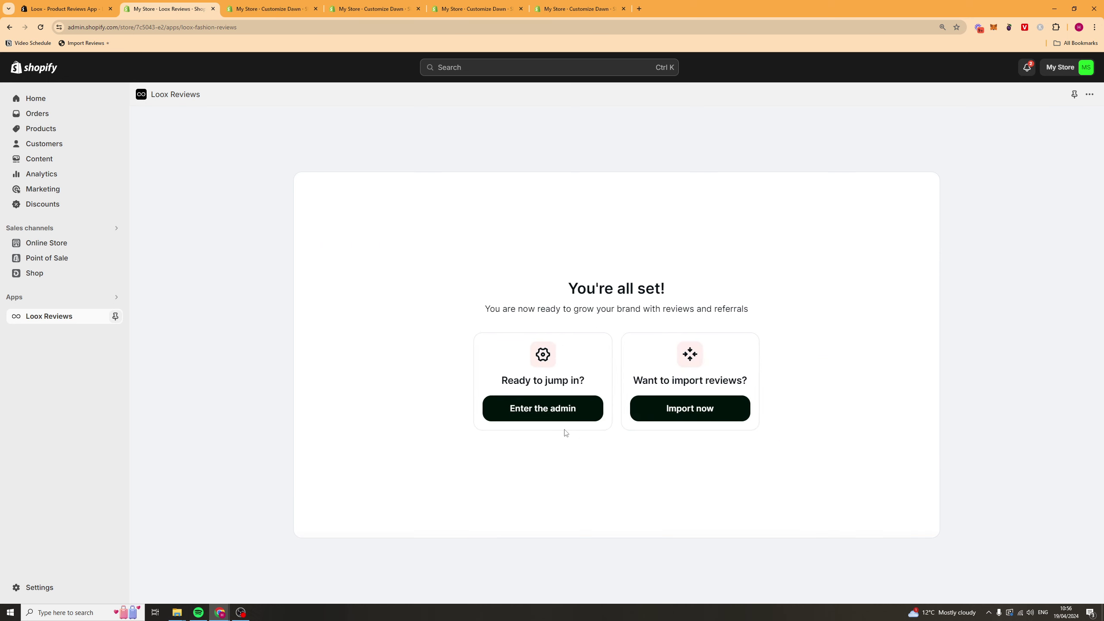
left_click(550, 417)
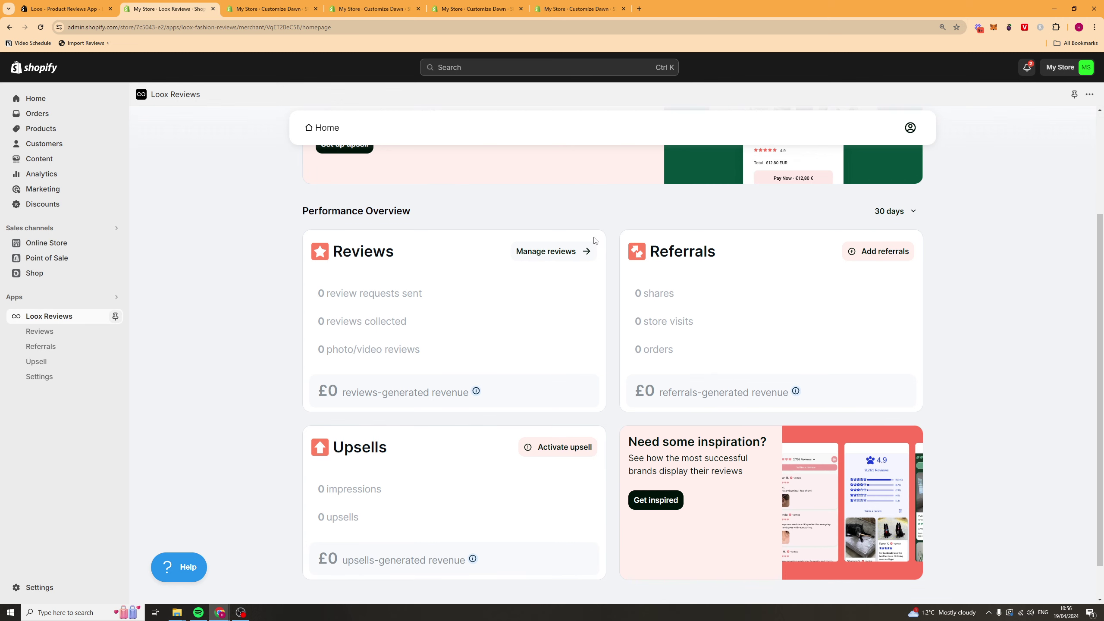
Step: Start a manual review request from the Manage reviews page and select ABCD as its product
left_click(559, 257)
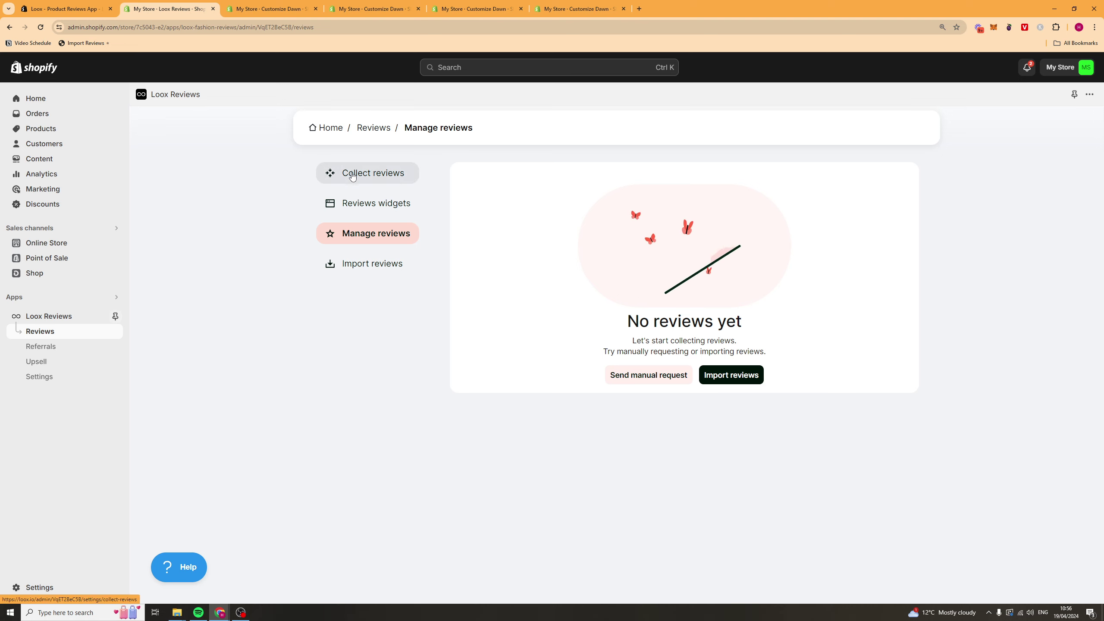
left_click(636, 383)
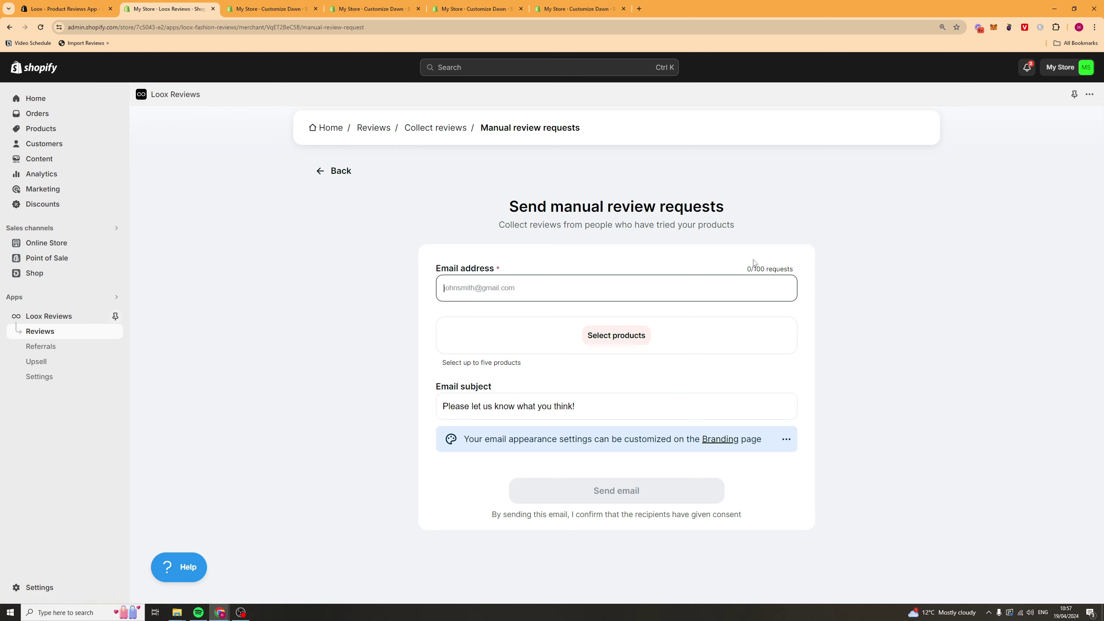
left_click(612, 337)
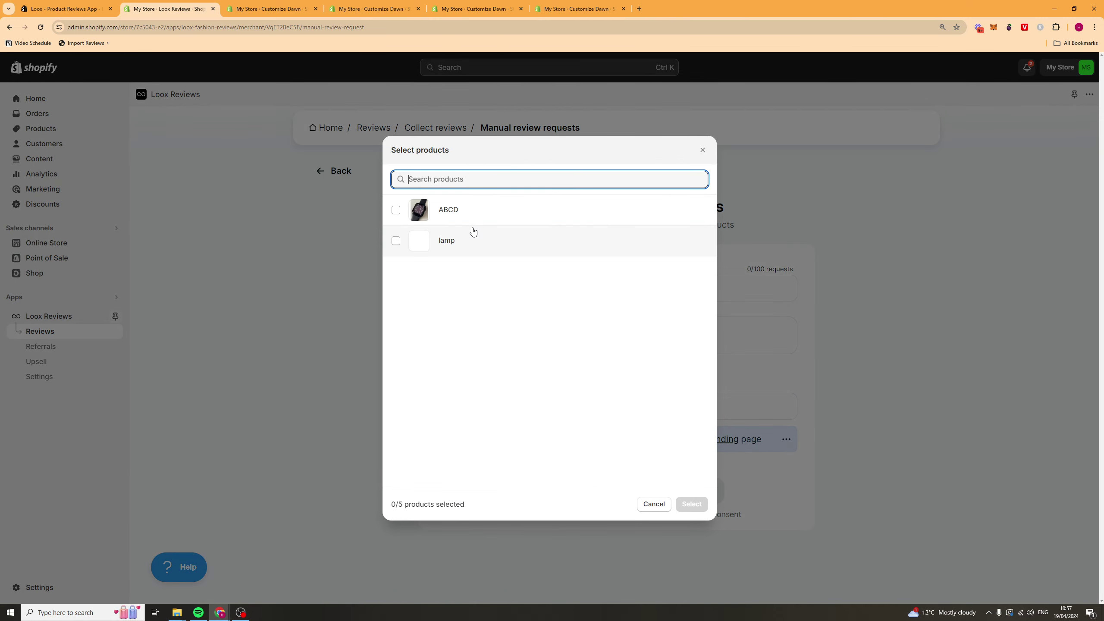
left_click(455, 212)
left_click(683, 504)
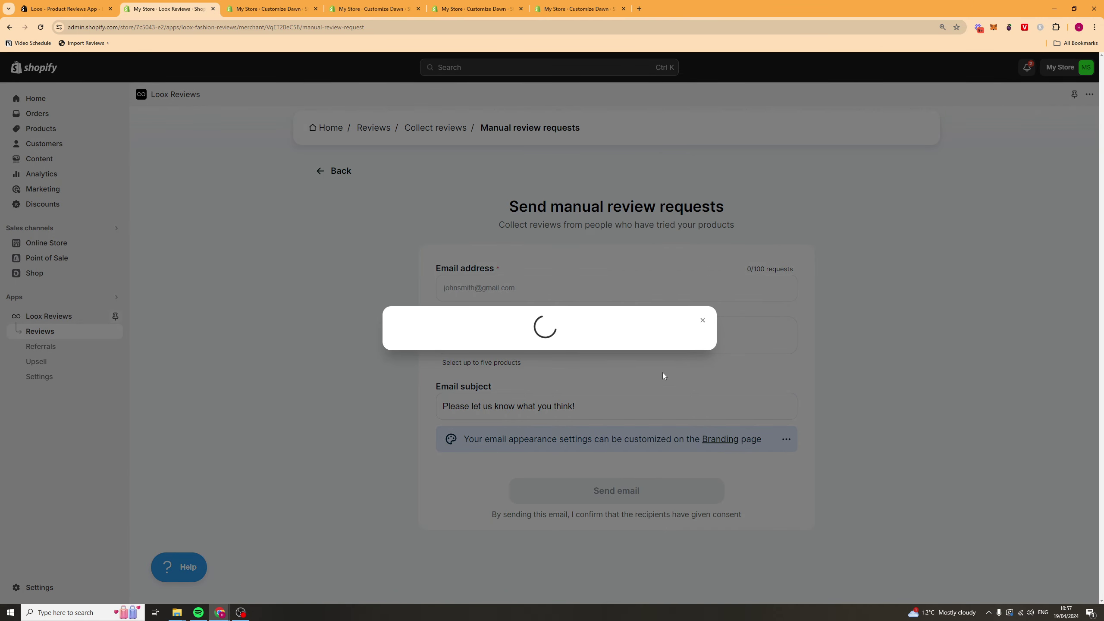
scroll(549, 407, "down", 1)
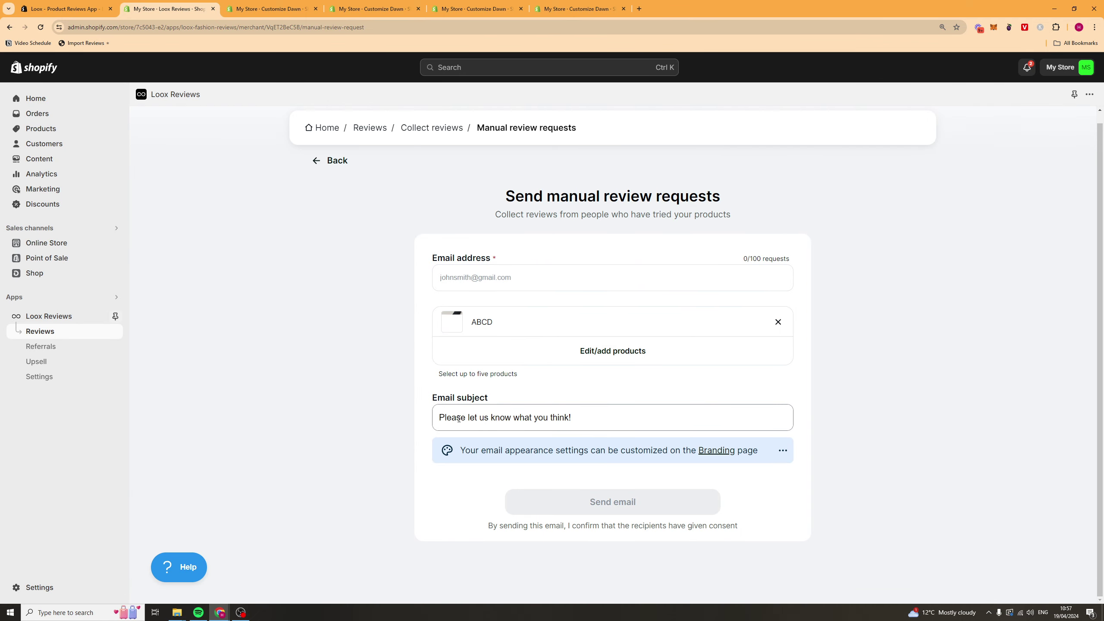
Step: Set the manual review request's email subject to "Leave us a review for £10"
left_click_drag(456, 419, 572, 425)
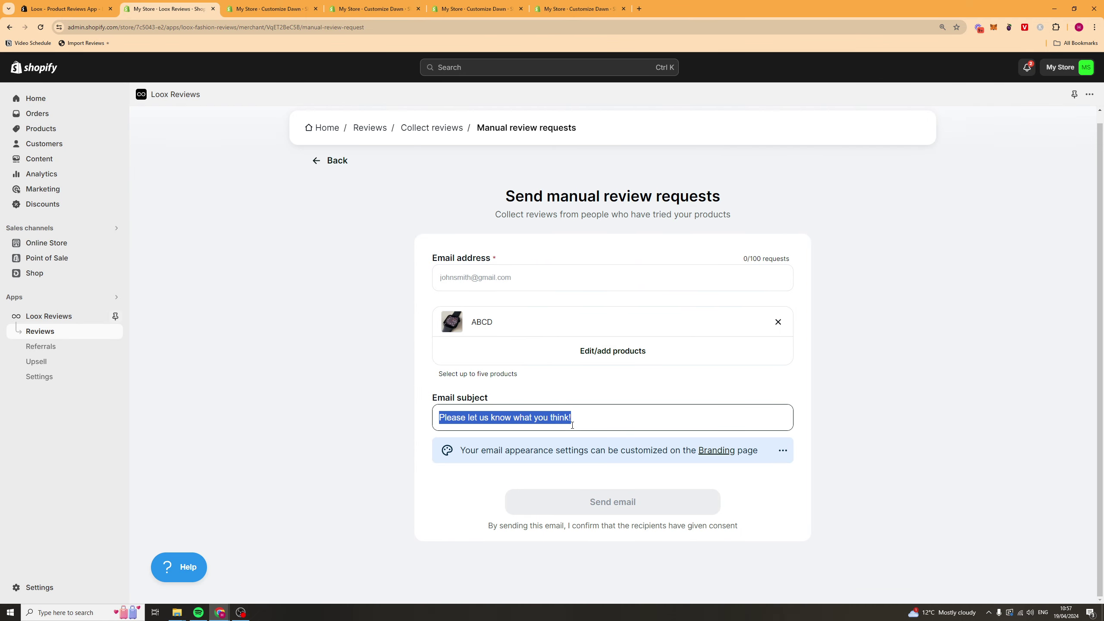
type("Leave us a review for £10")
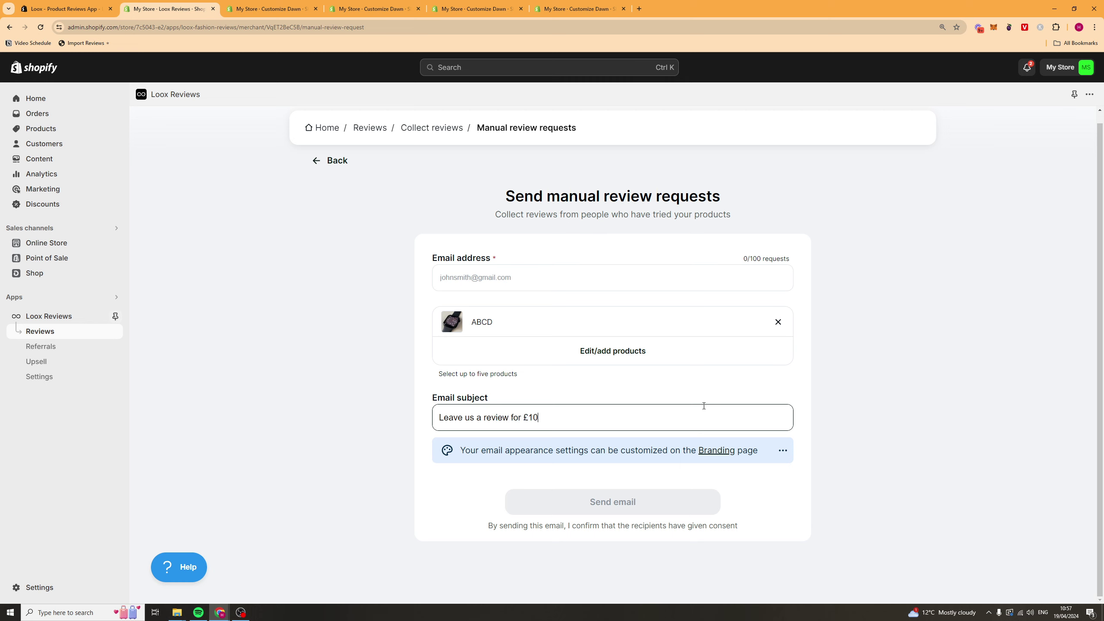
left_click(707, 479)
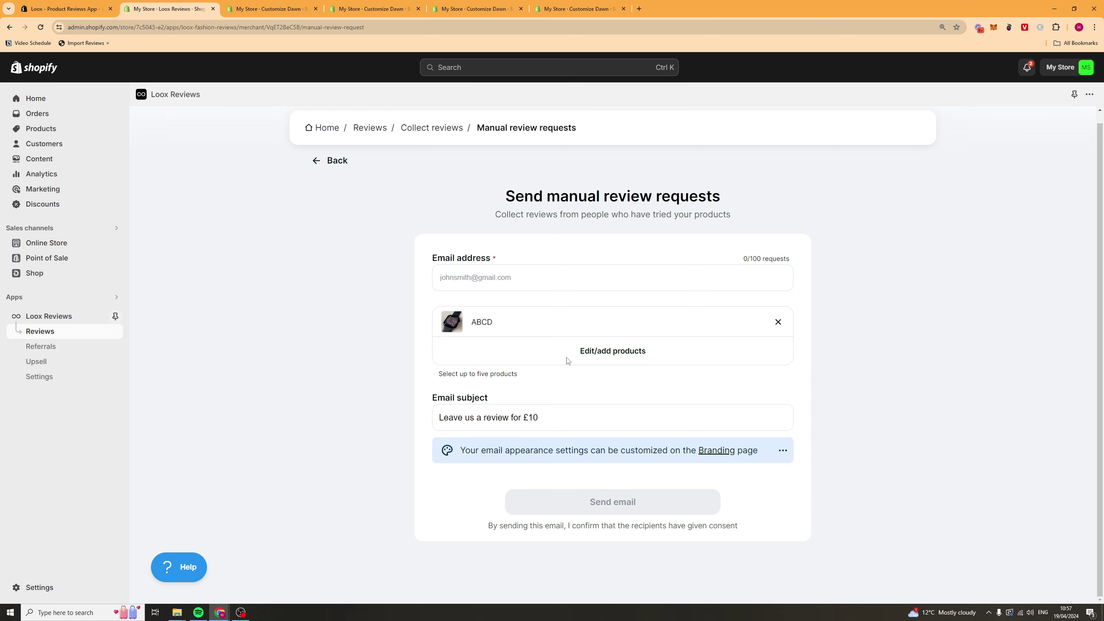
Step: Open the Email appearance settings on the Branding page and check the banner image upload without choosing a file
left_click(721, 455)
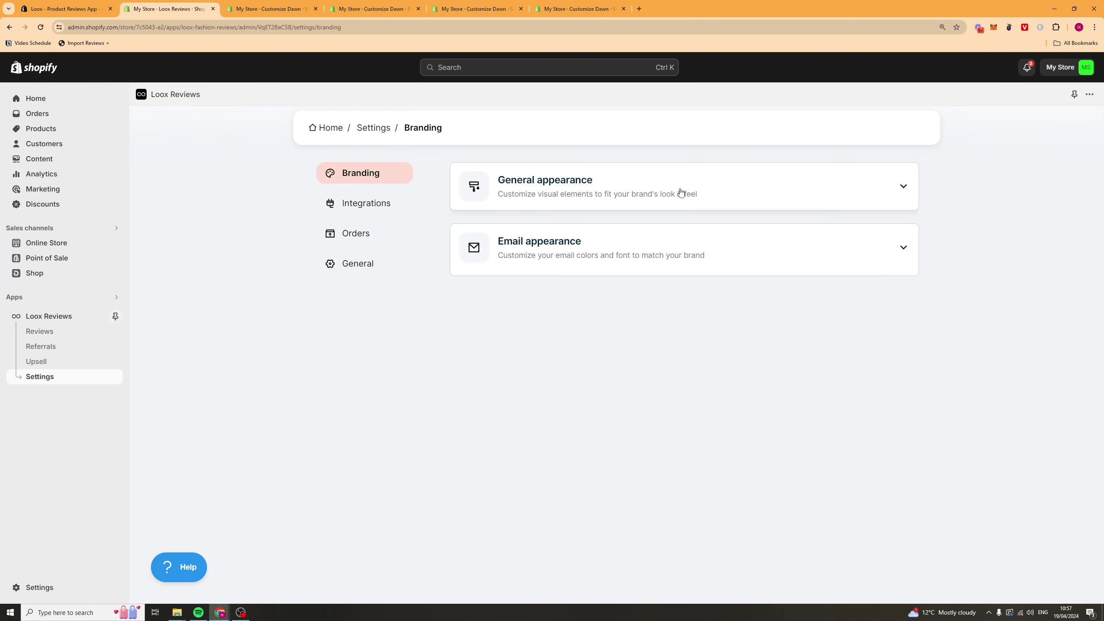
left_click_drag(680, 188, 933, 232)
left_click(708, 249)
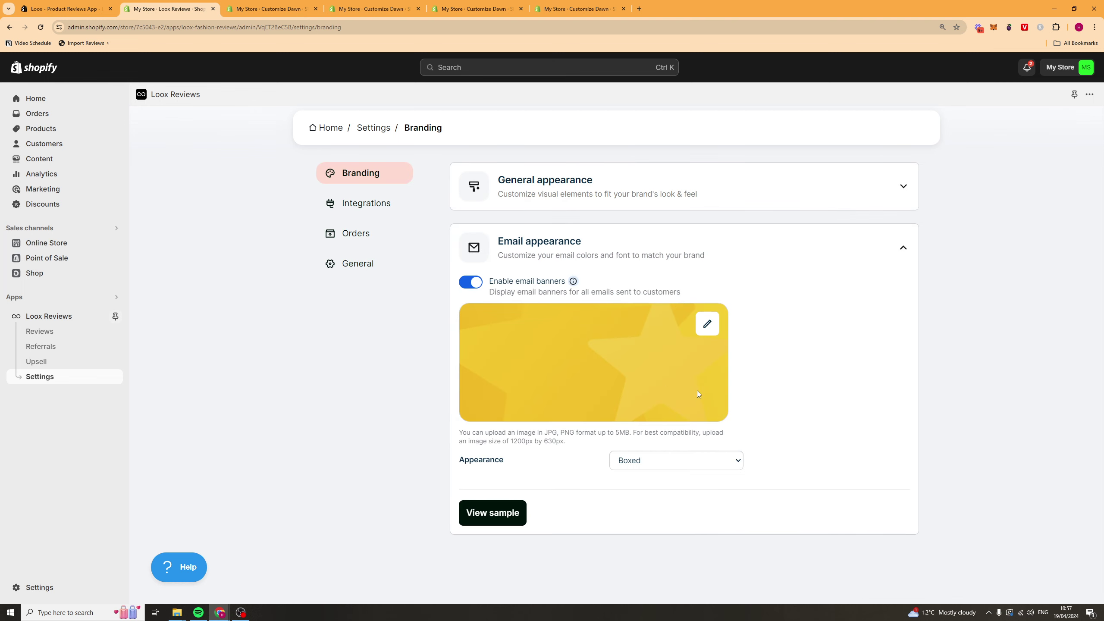
left_click(713, 329)
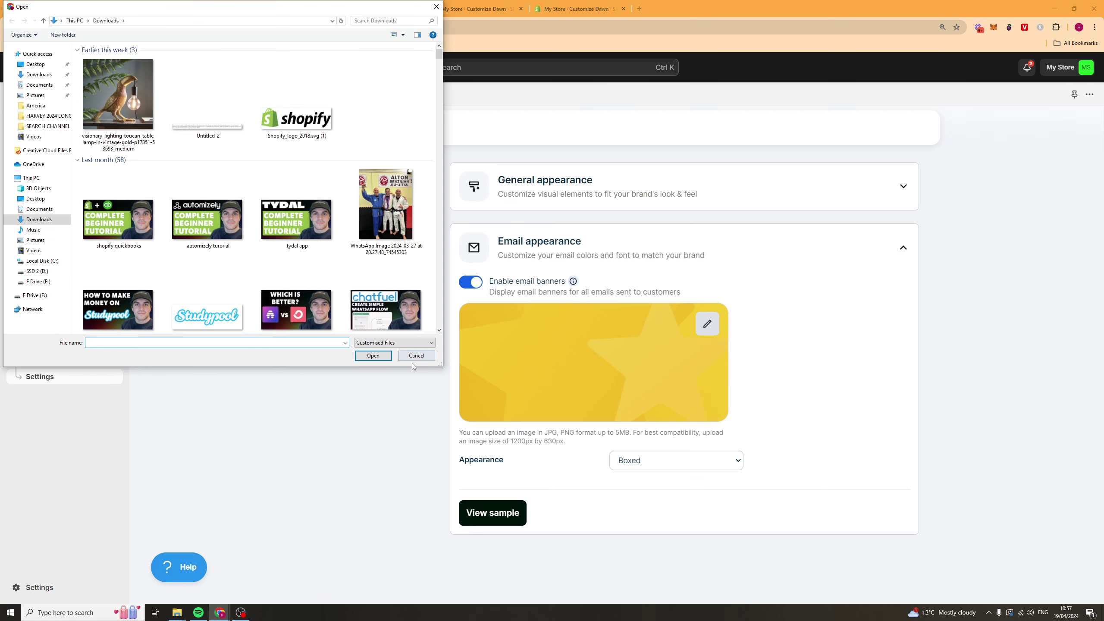
left_click(414, 358)
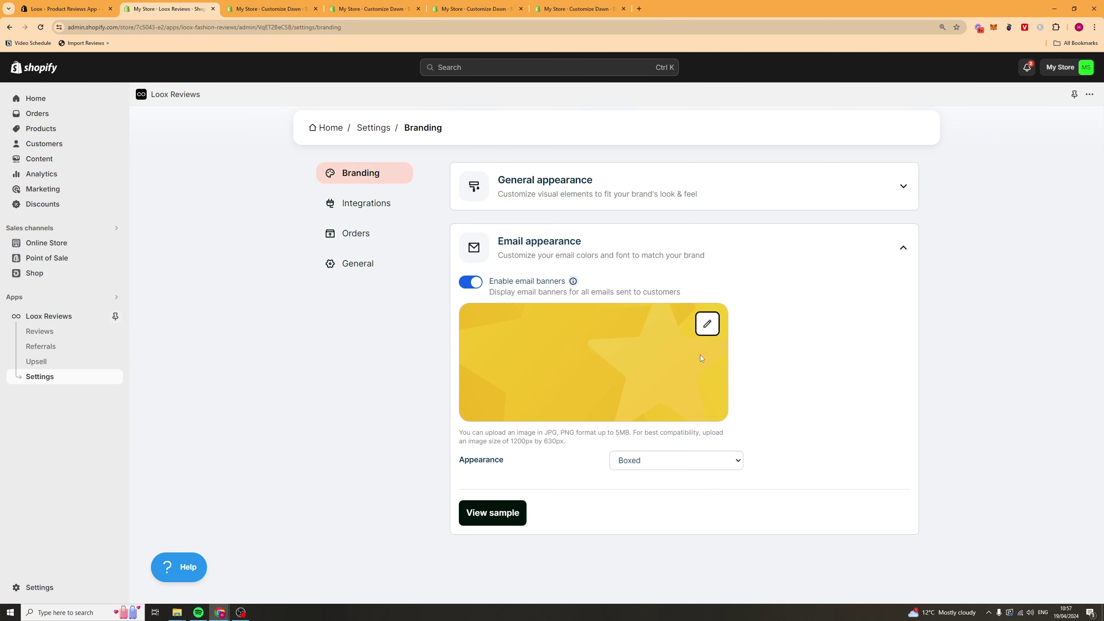
Step: Set the email appearance to Custom and display its color and font options
left_click(644, 467)
left_click(639, 495)
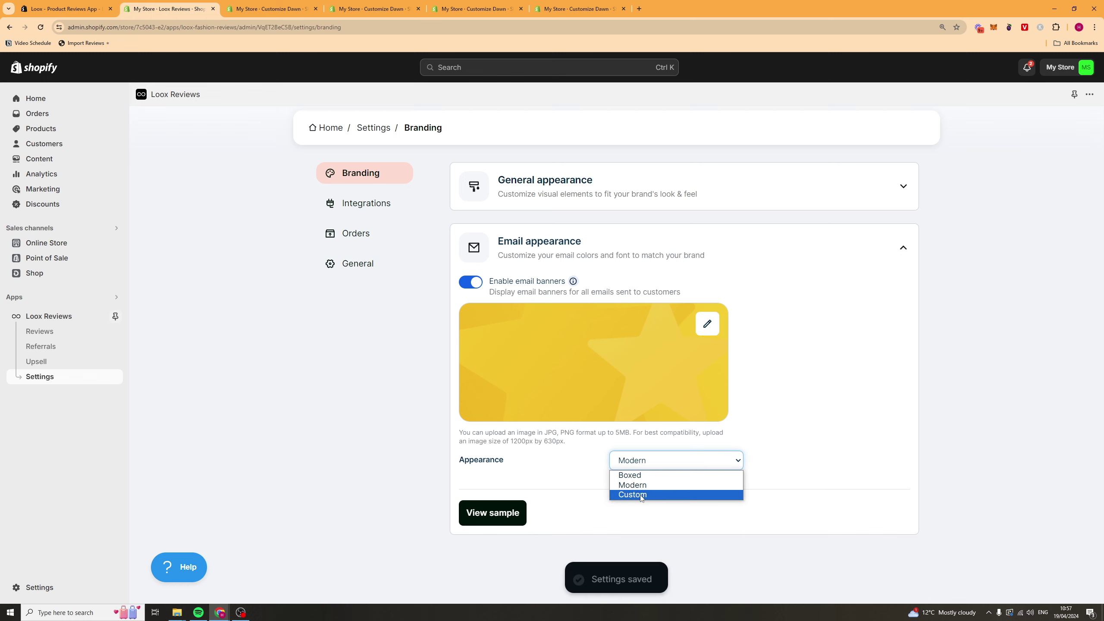
scroll(679, 411, "down", 5)
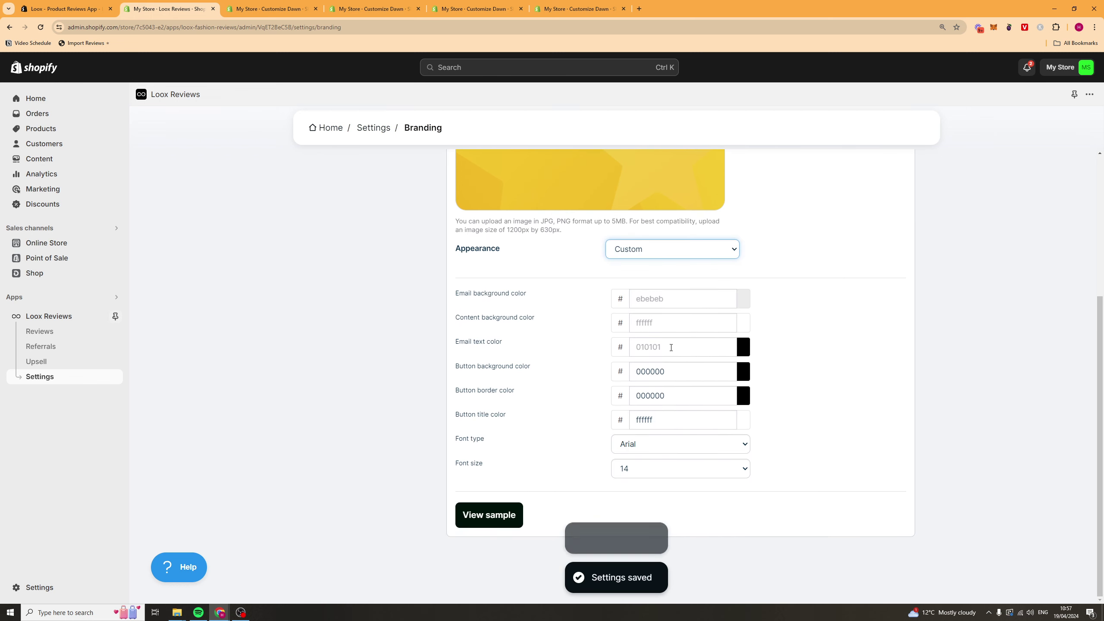
Step: Review the sample email from top to bottom, including its banner, message and review button, and close it
left_click(505, 521)
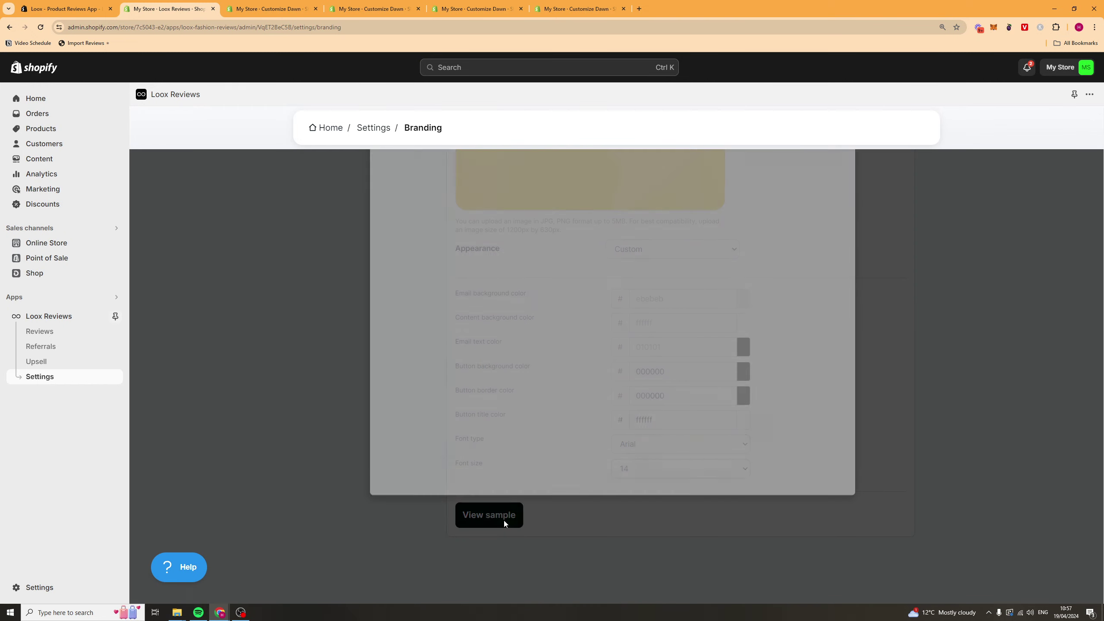
scroll(582, 412, "down", 2)
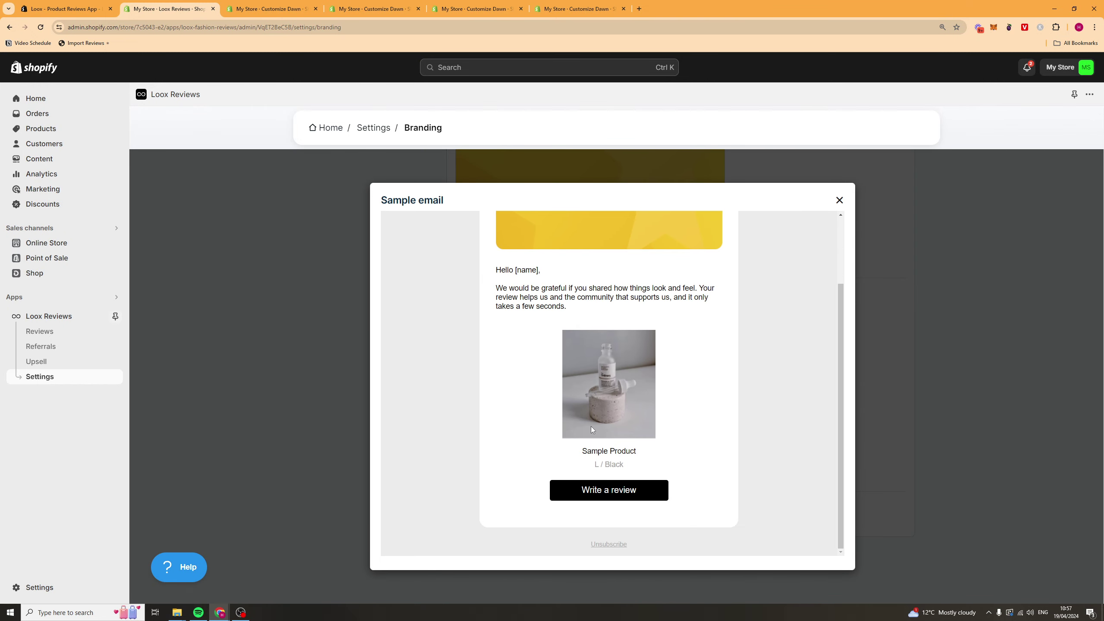
scroll(600, 353, "up", 2)
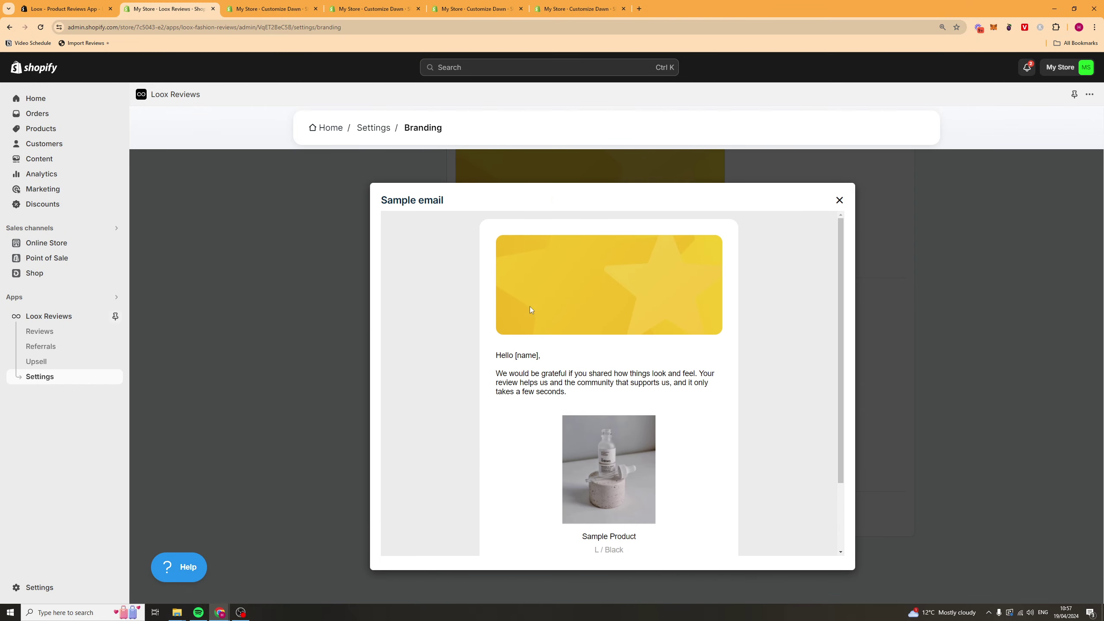
left_click(839, 198)
scroll(547, 310, "up", 5)
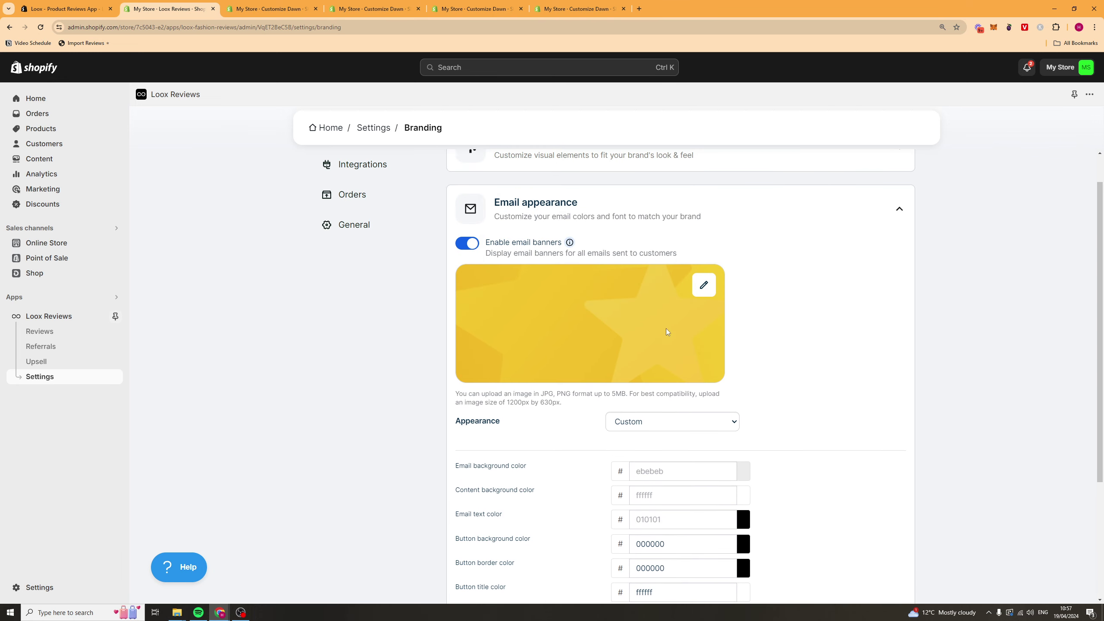
Step: In the Collect reviews settings, set Auto-publish new reviews to 4 stars and up and confirm the change
scroll(630, 330, "up", 1)
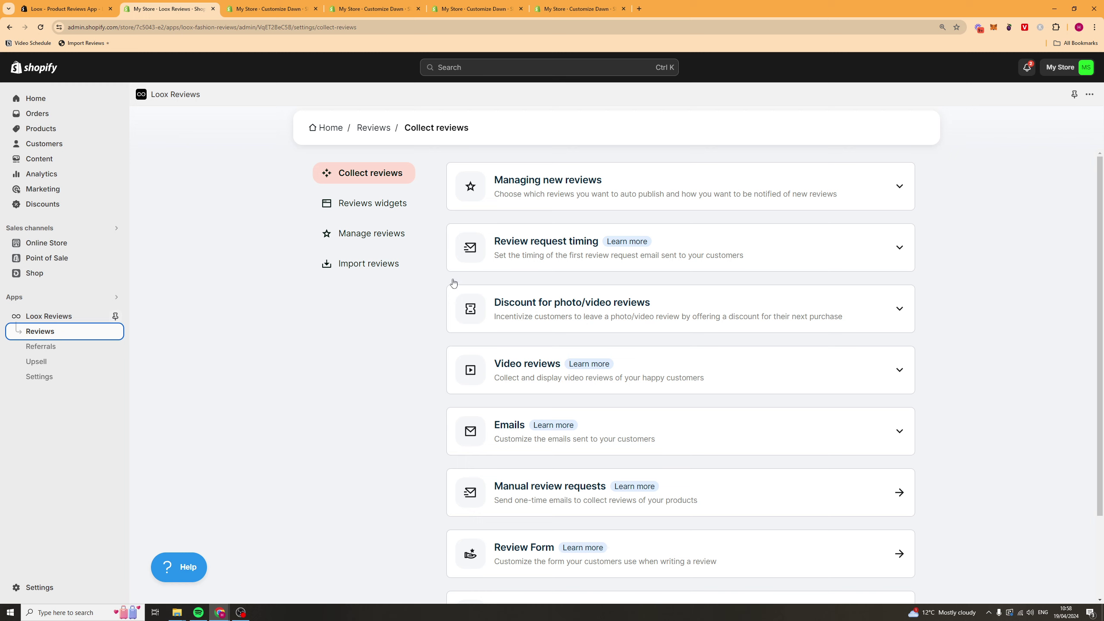
left_click(912, 186)
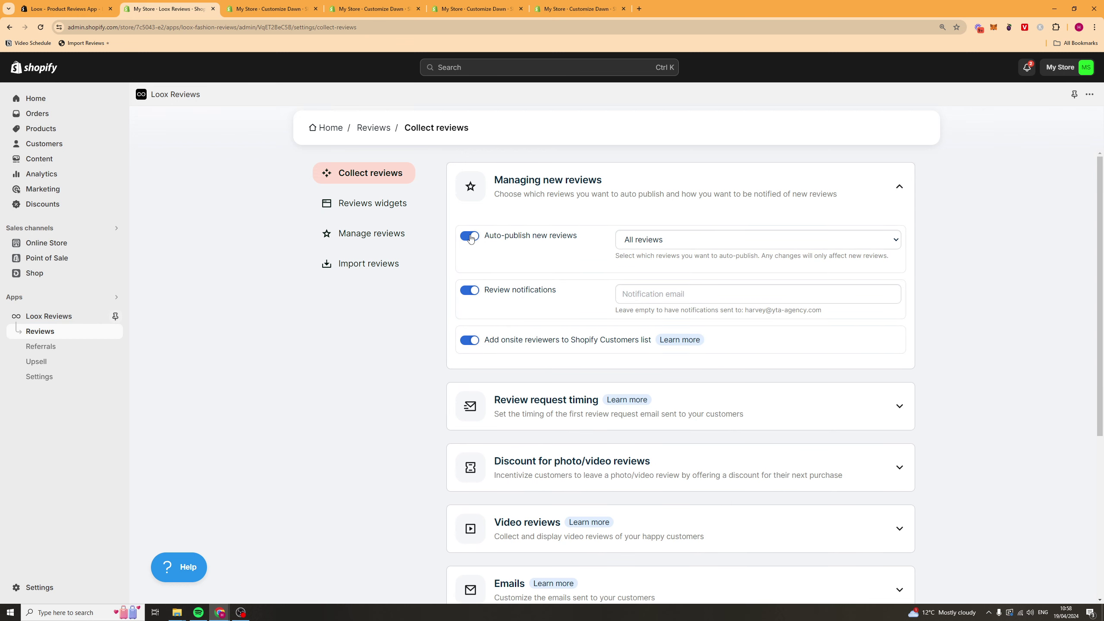
left_click(687, 246)
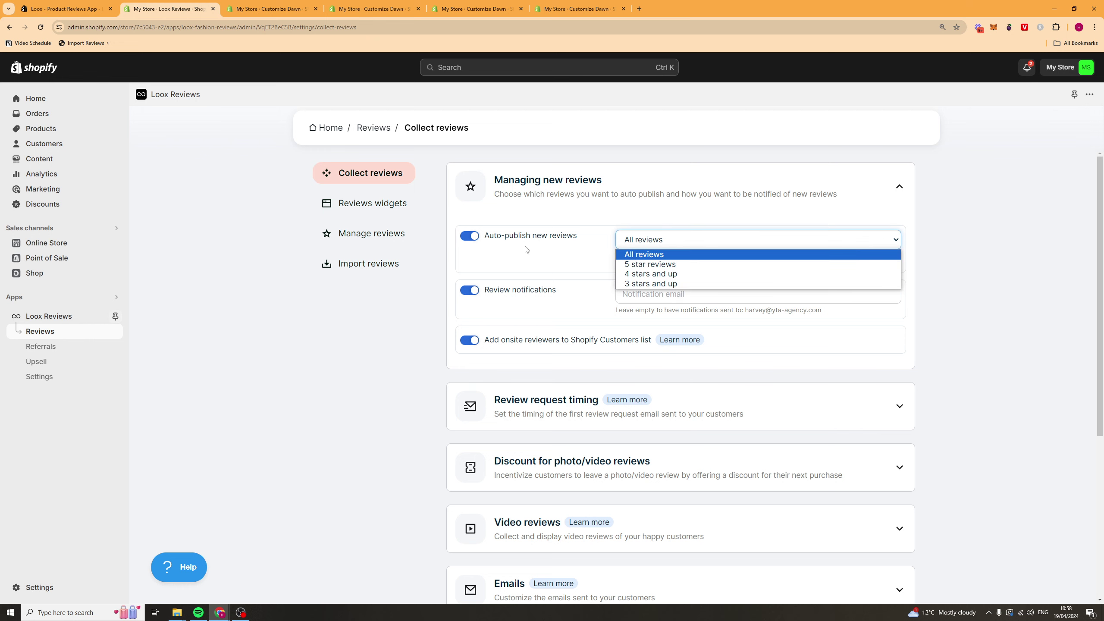
left_click(671, 274)
left_click(739, 425)
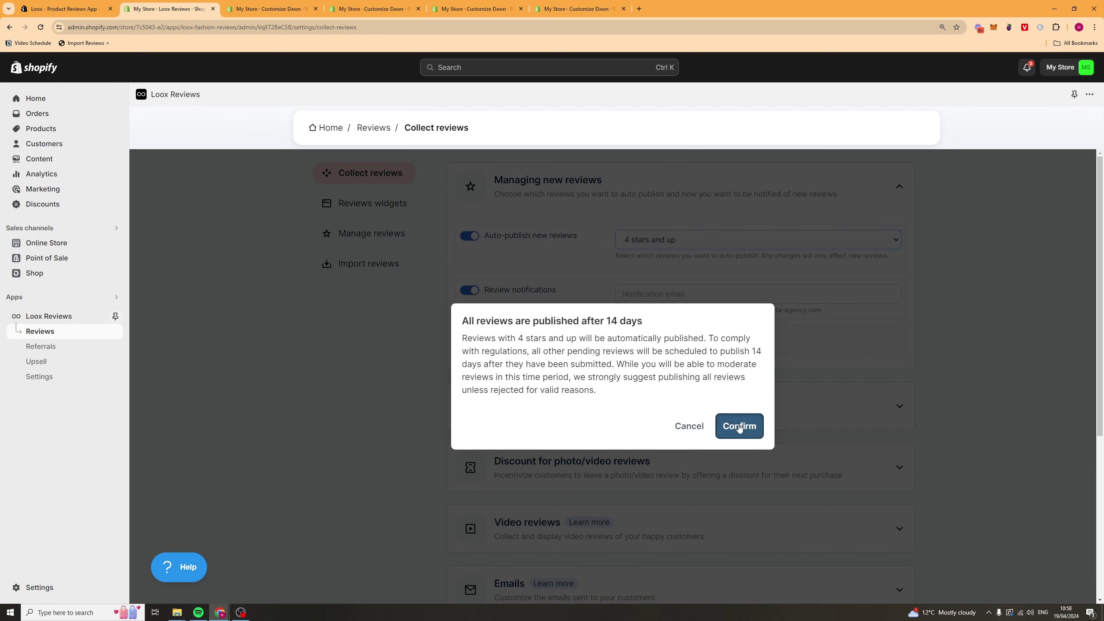
scroll(536, 298, "down", 2)
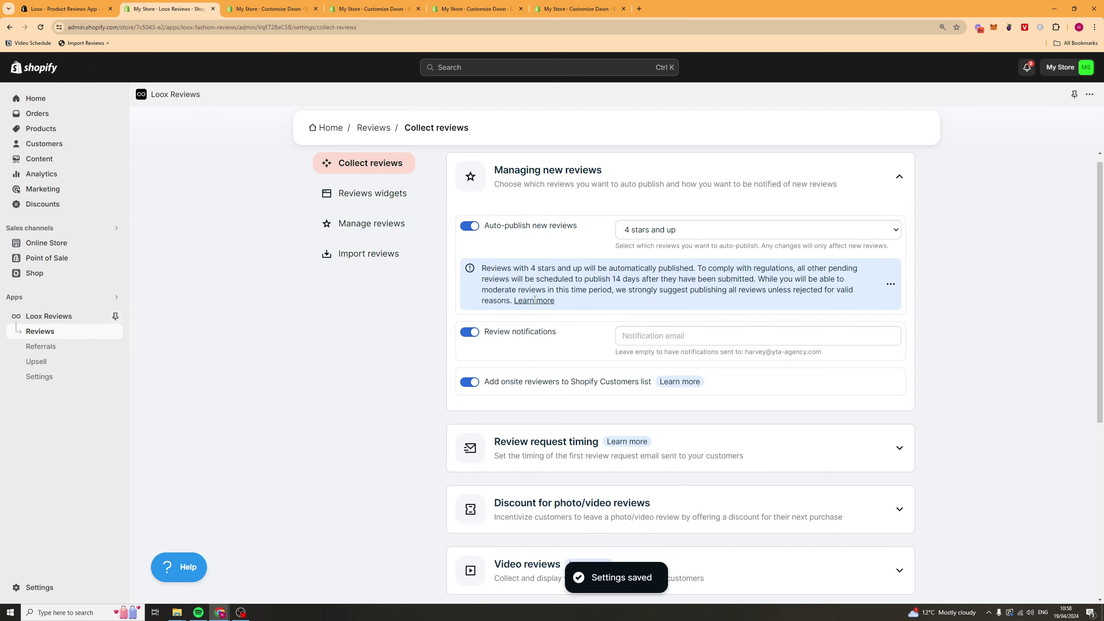
scroll(577, 356, "up", 2)
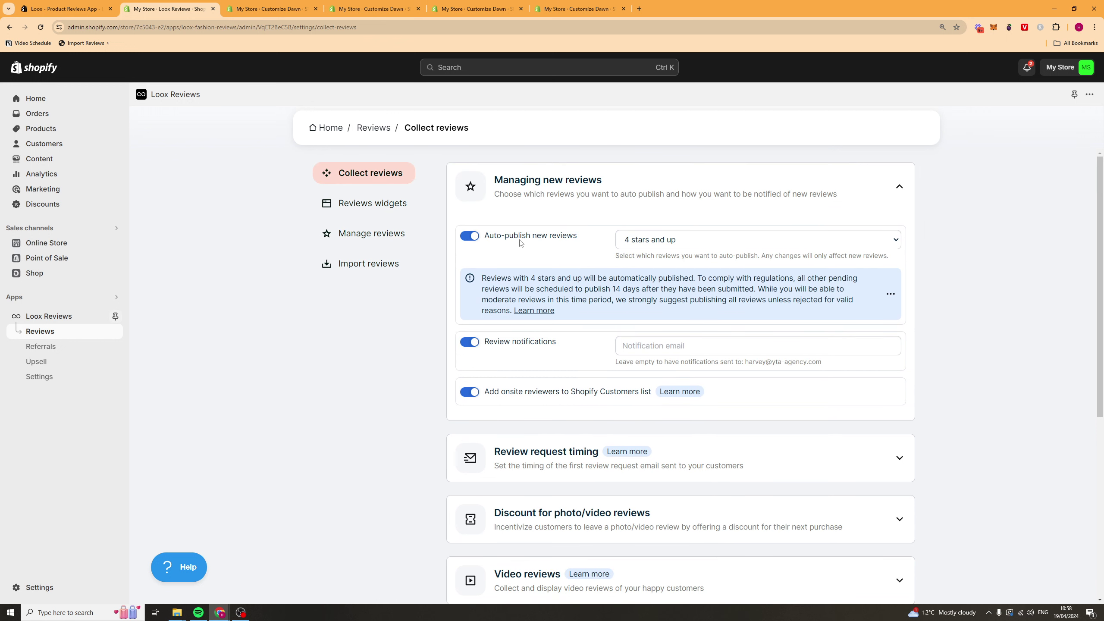
Step: Examine the review notification email field and the onsite reviewers option under Managing new reviews
scroll(533, 302, "down", 2)
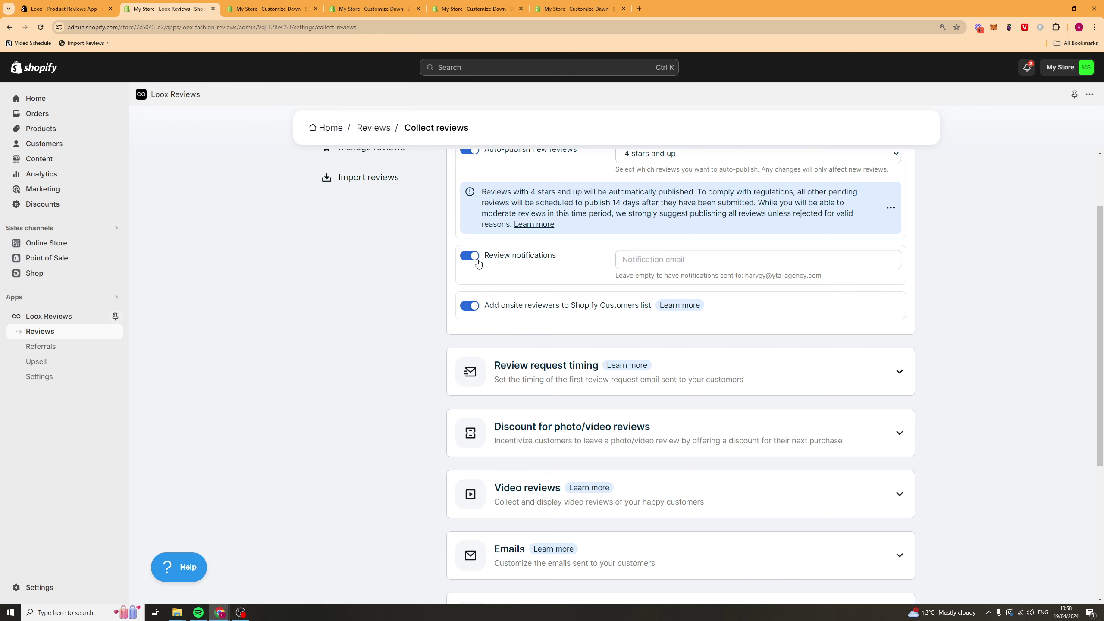
left_click(698, 258)
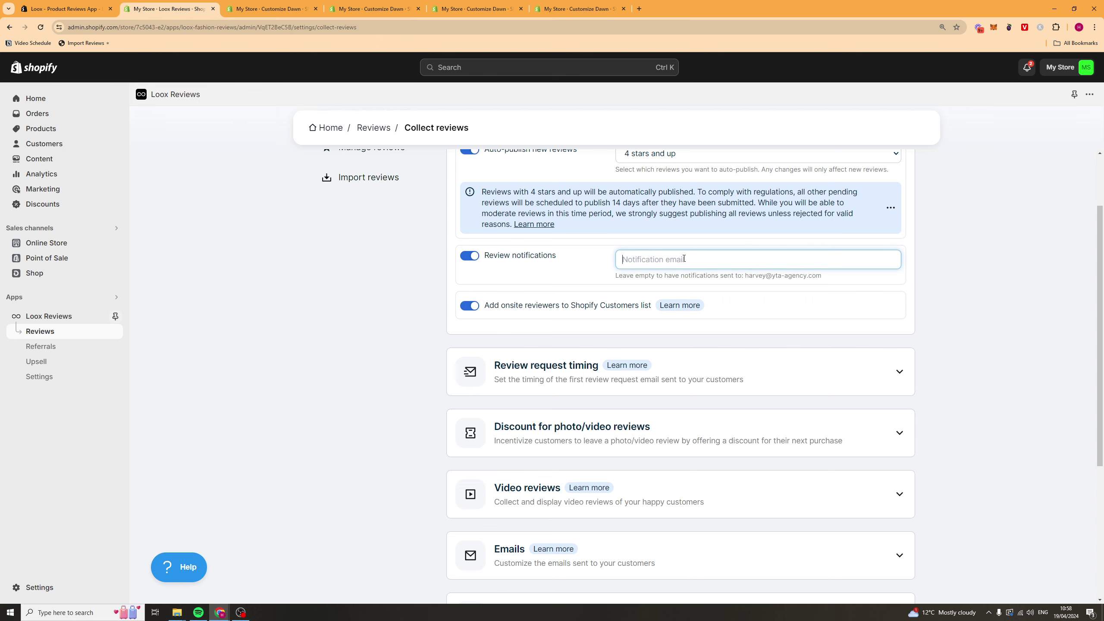
scroll(643, 270, "down", 2)
left_click(411, 247)
scroll(503, 259, "up", 1)
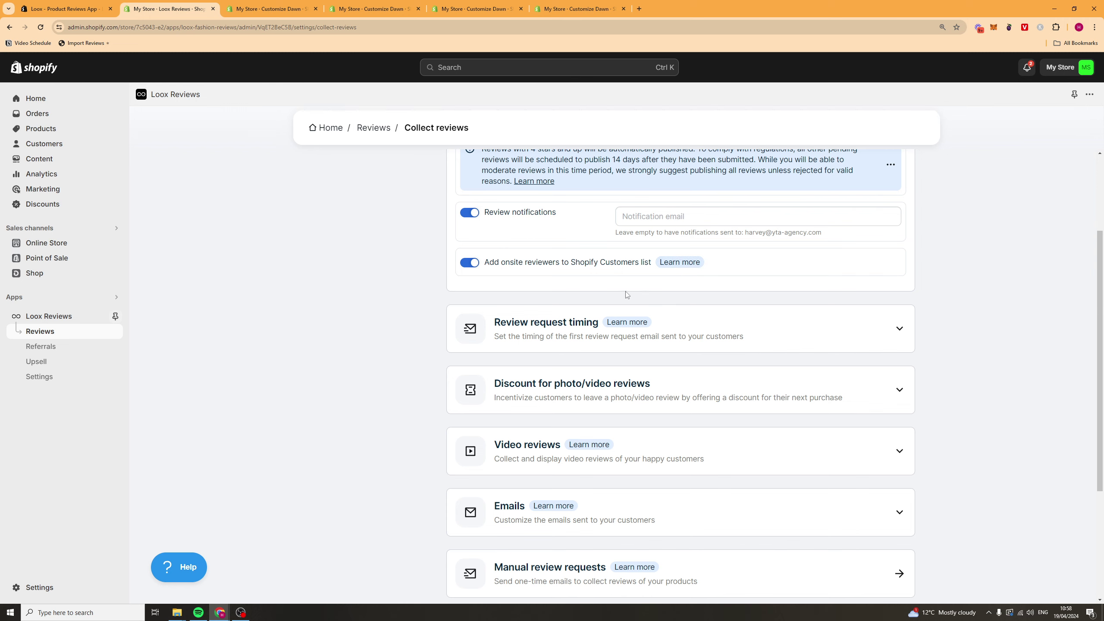
Step: Expand Review request timing and examine the available email delays and the order events they can follow
scroll(843, 287, "down", 1)
left_click(889, 295)
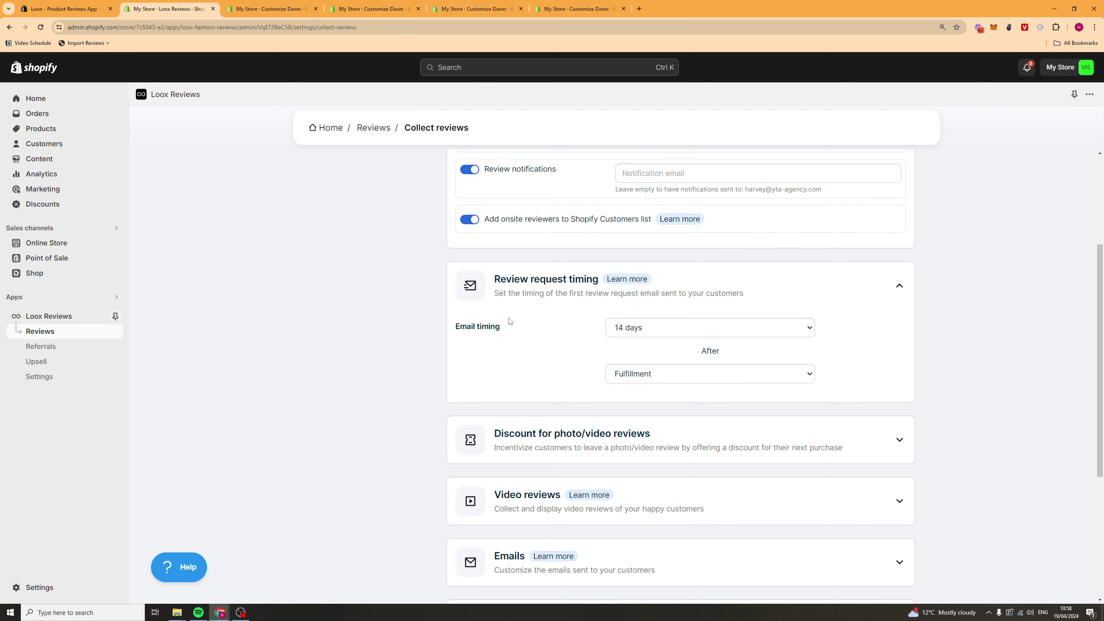
left_click_drag(453, 331, 528, 334)
left_click(630, 327)
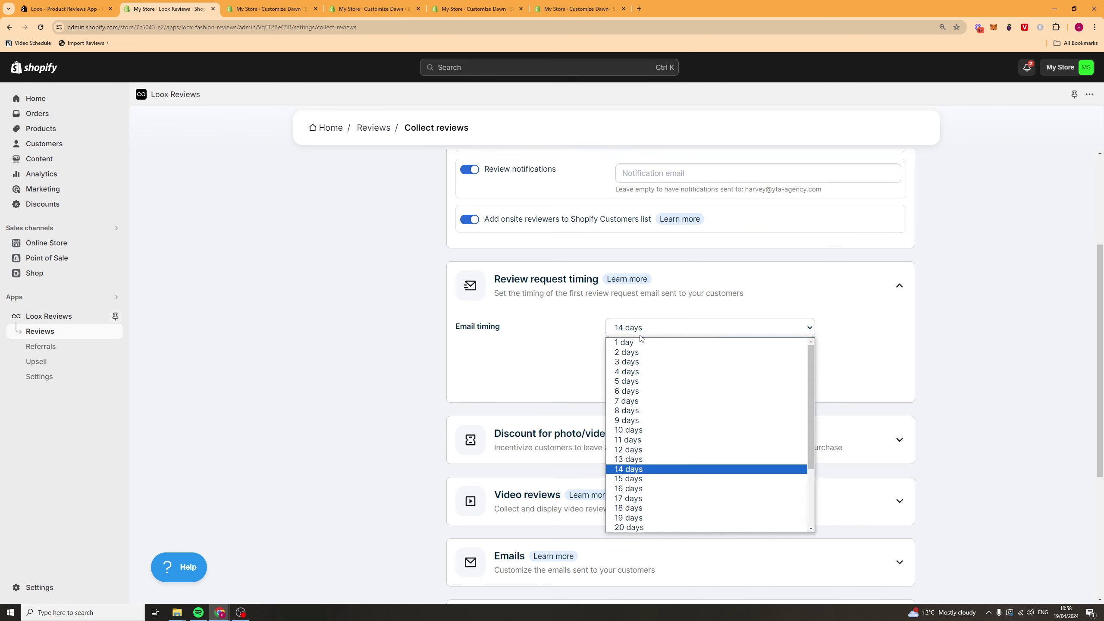
scroll(622, 455, "down", 2)
scroll(622, 455, "up", 3)
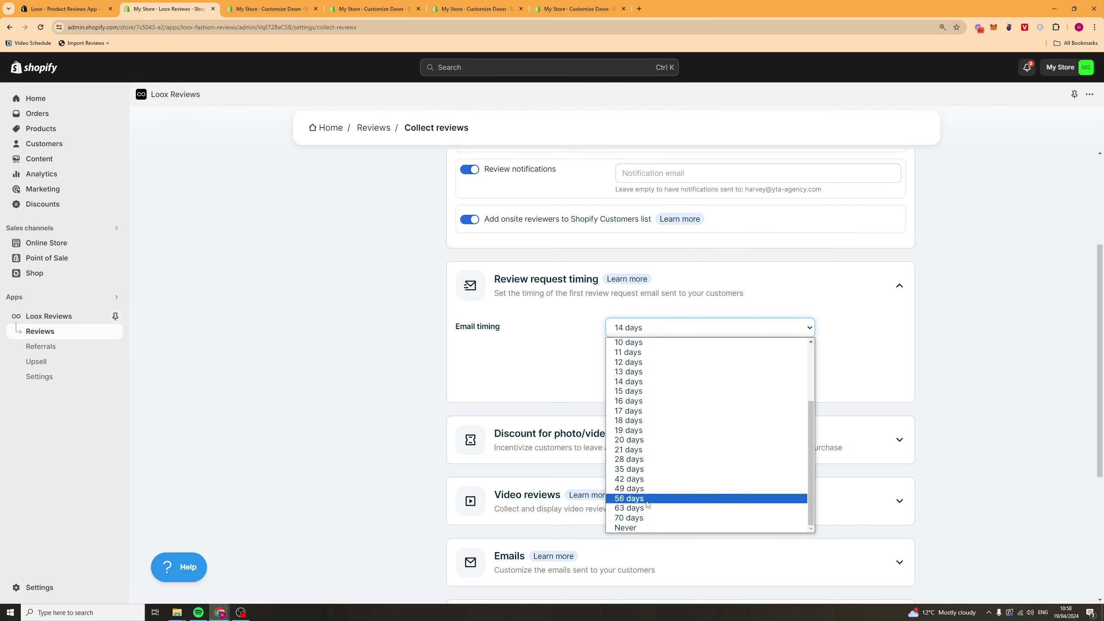
scroll(604, 322, "down", 5)
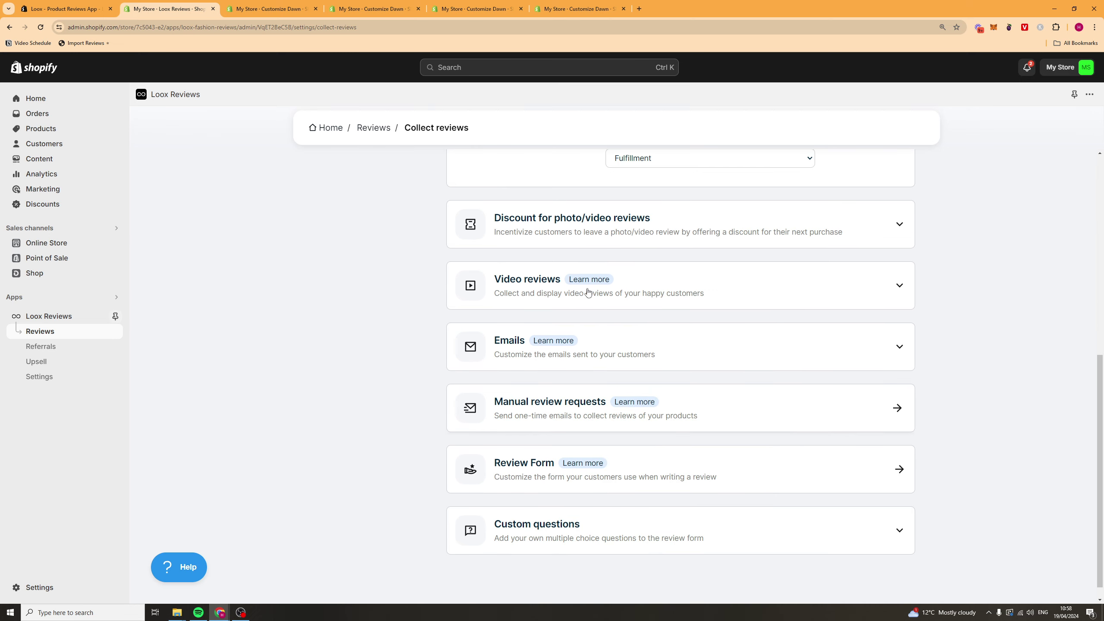
scroll(602, 317, "up", 4)
left_click(646, 331)
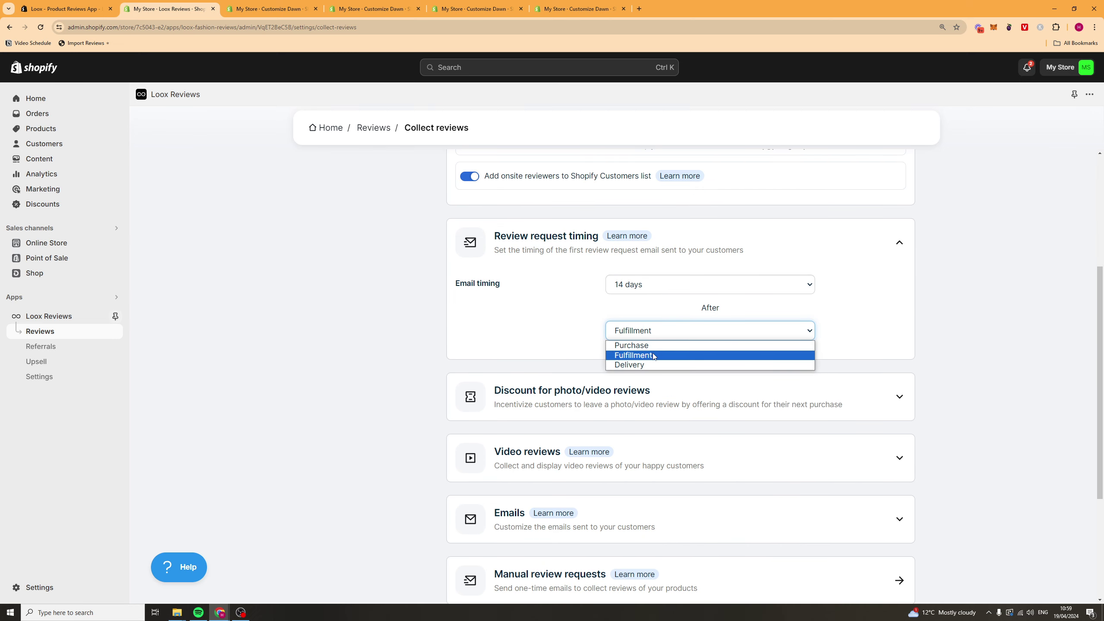
left_click(540, 314)
Step: Set the review request email timing to 10 days after Delivery
left_click(628, 282)
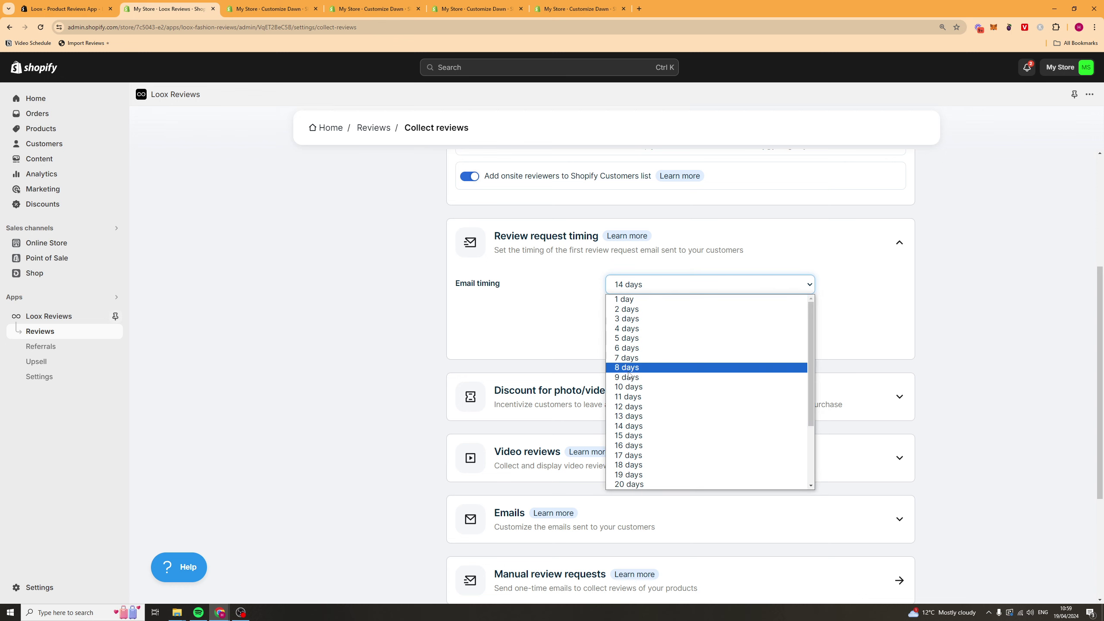
left_click(631, 386)
left_click(636, 331)
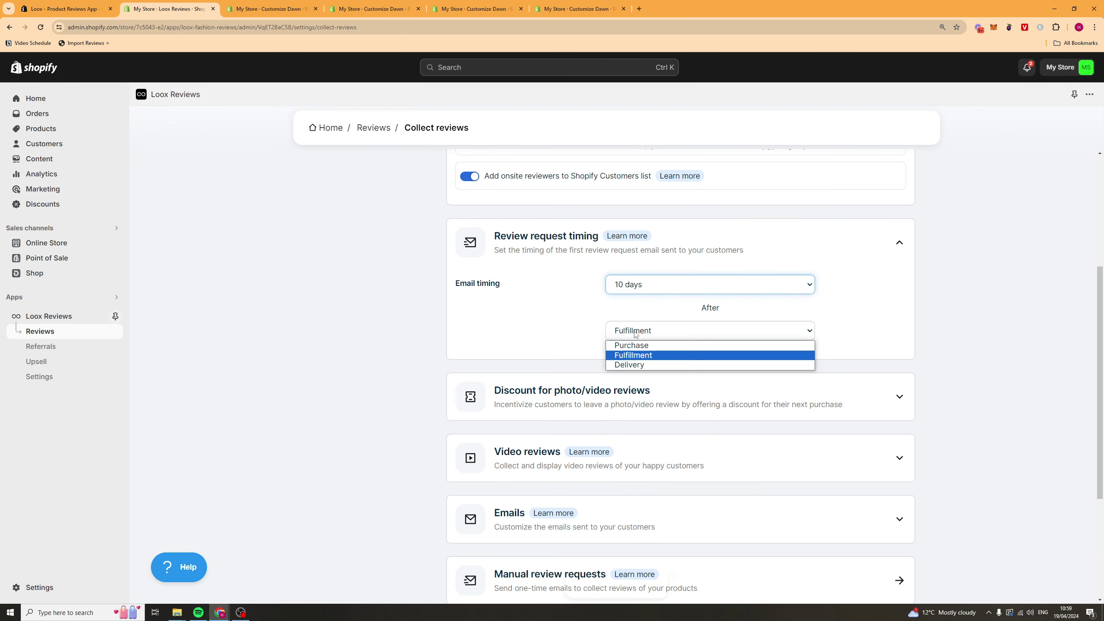
left_click(637, 364)
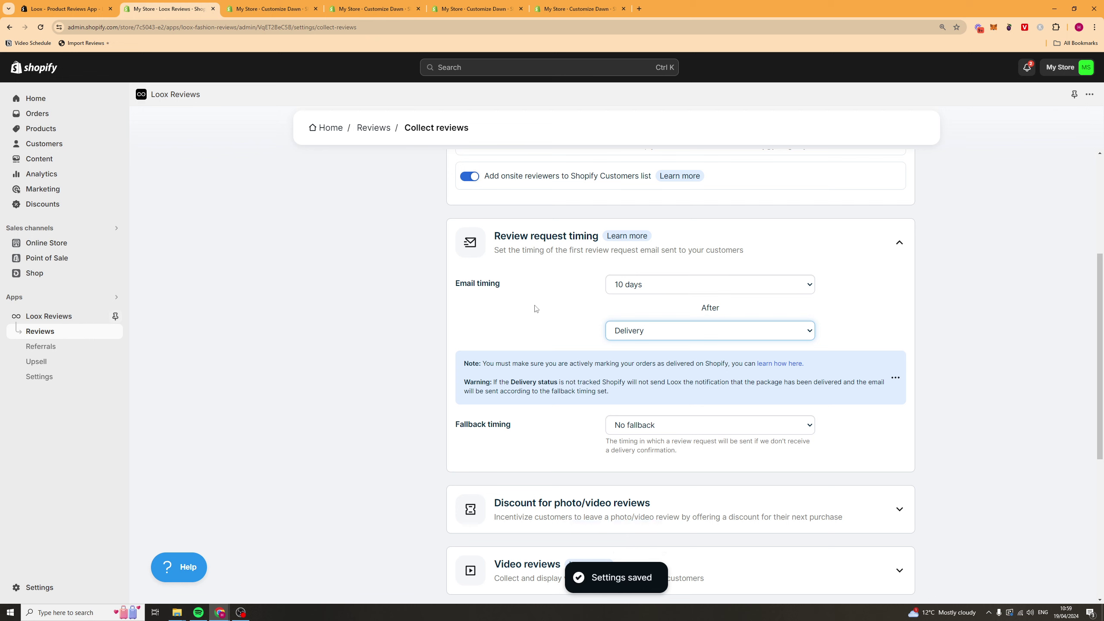
left_click(617, 330)
left_click(492, 355)
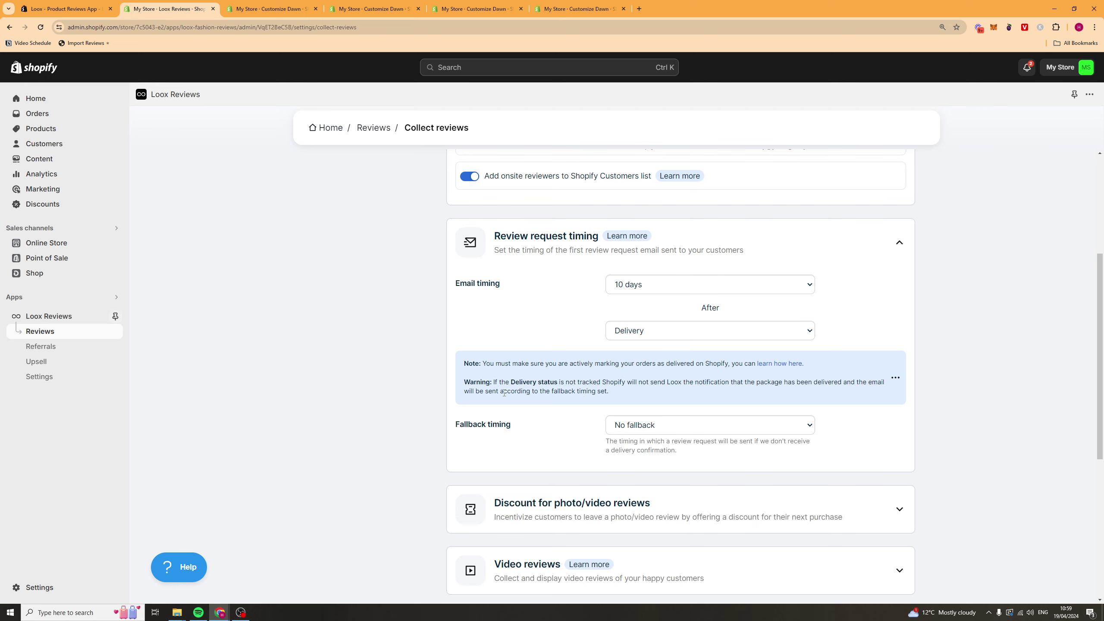
Step: Restore the review request email timing to 14 days after Fulfillment
left_click(644, 332)
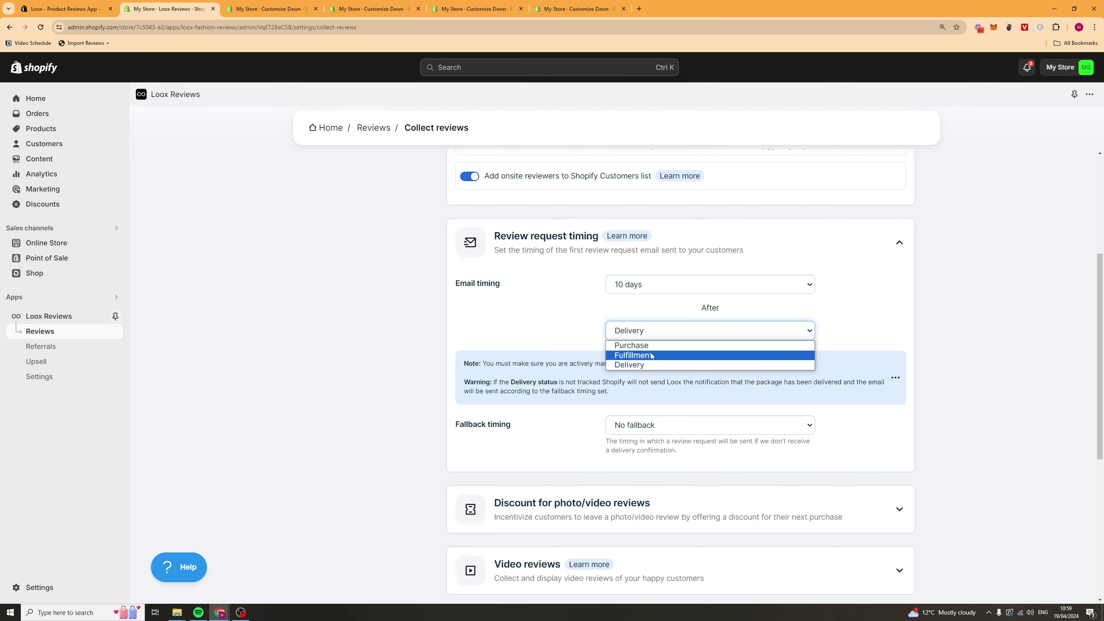
left_click(648, 355)
left_click(663, 287)
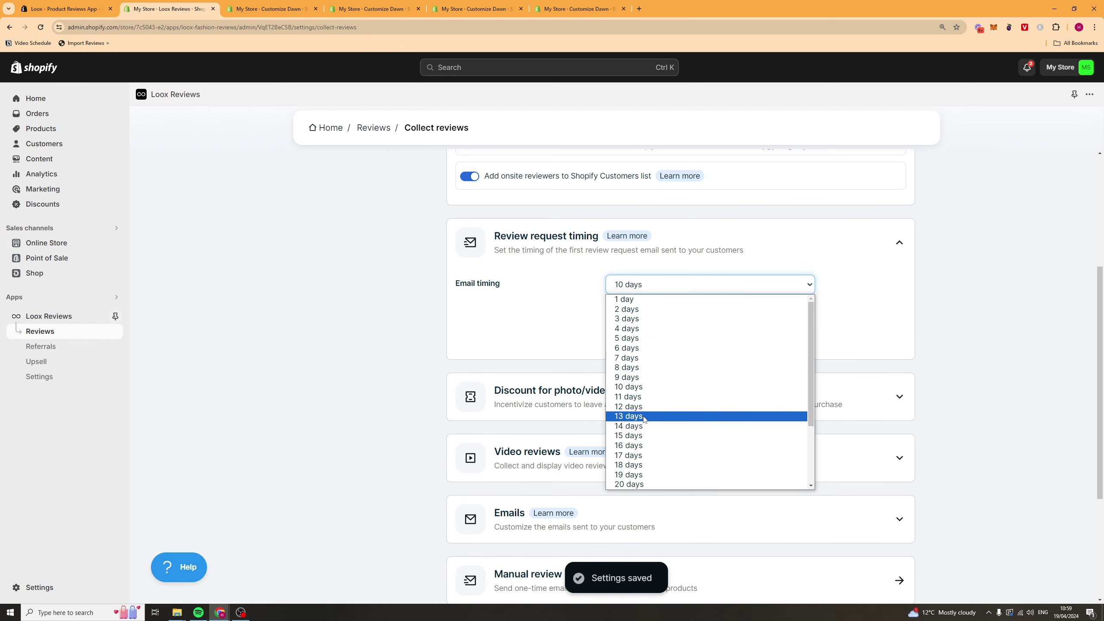
left_click(643, 428)
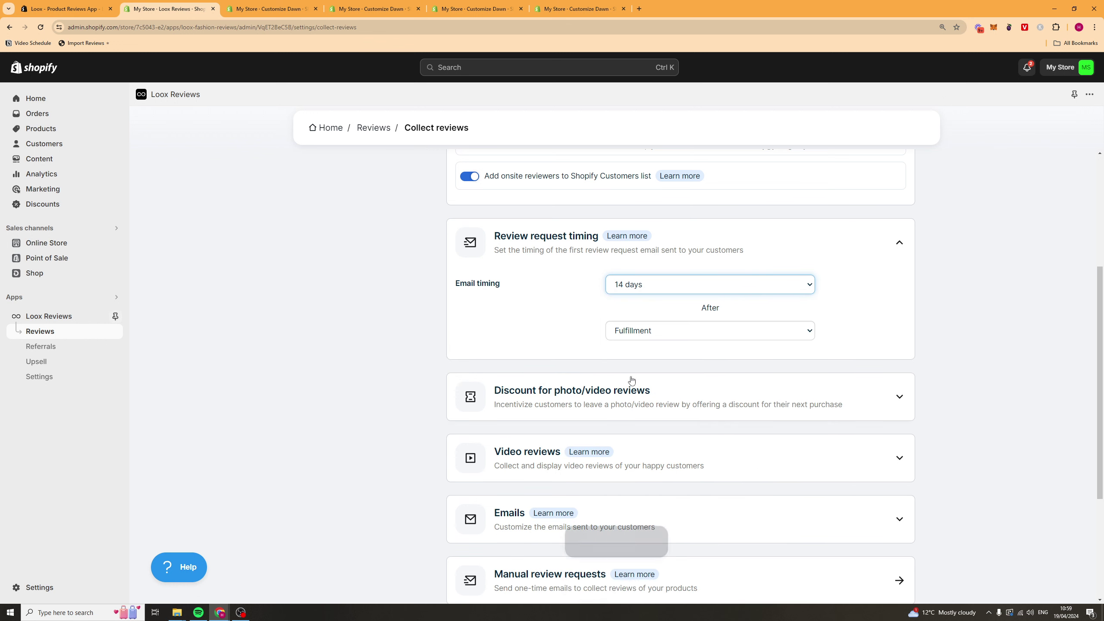
Step: In Discount for photo/video reviews, switch both the photo and the video discount to fixed amounts in pounds
scroll(539, 360, "down", 4)
left_click(824, 221)
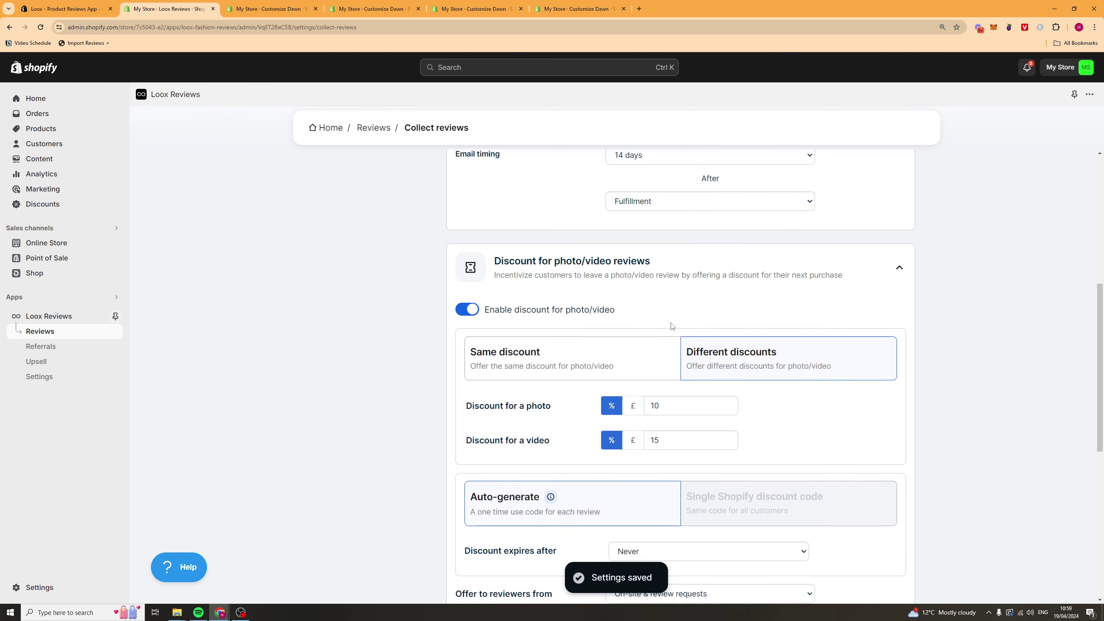
scroll(608, 301, "down", 2)
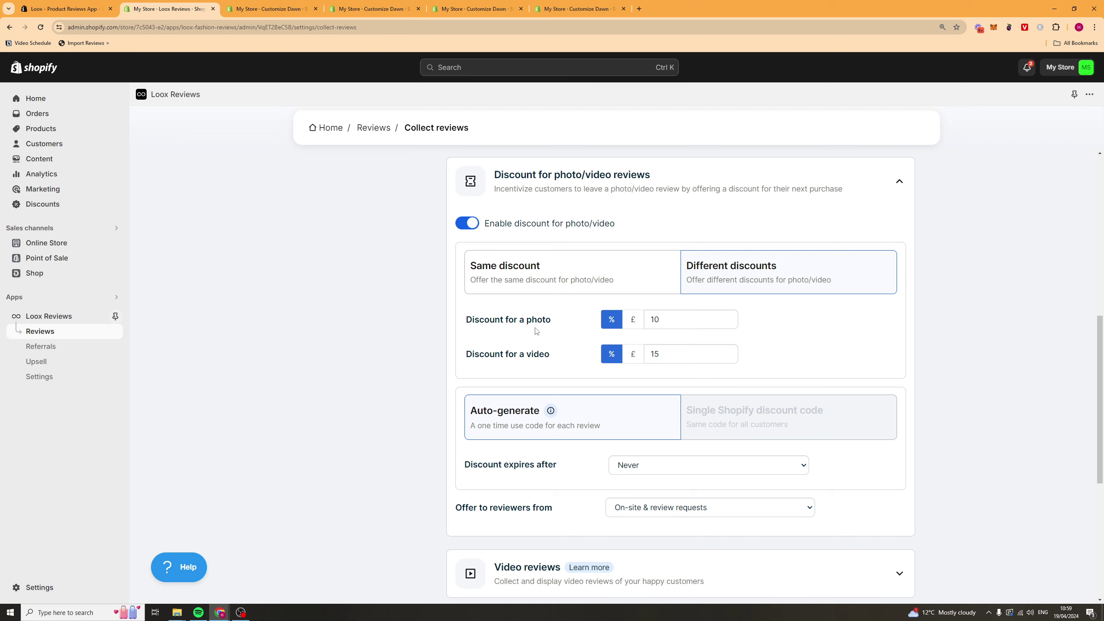
left_click(632, 320)
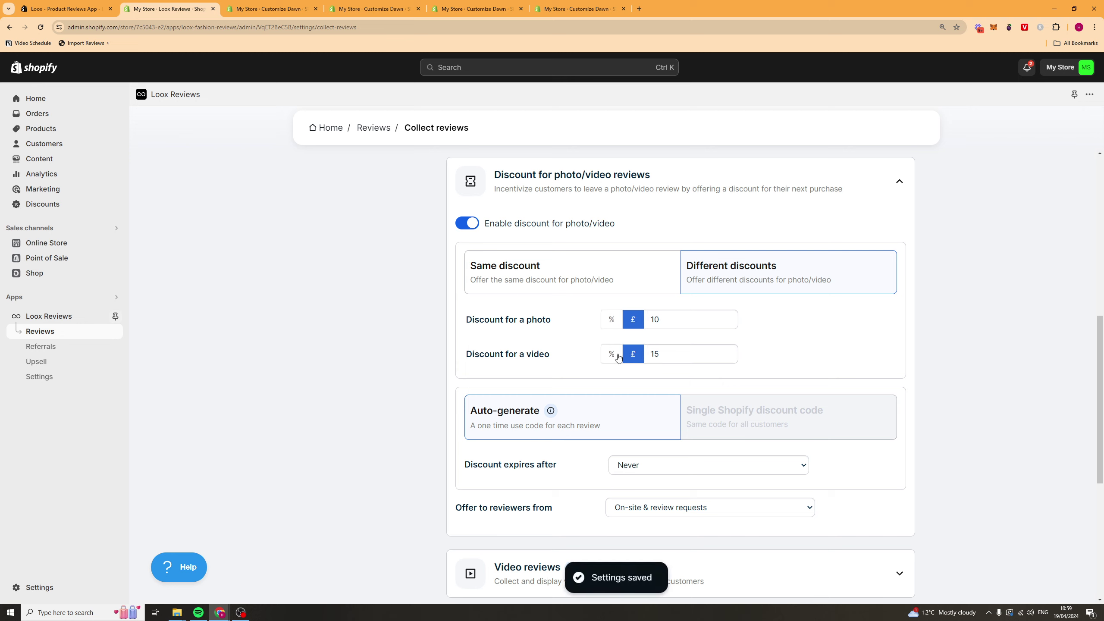
left_click(632, 353)
Step: Examine the photo/video discount settings, including the discount code type and the expiry choices
scroll(742, 353, "down", 3)
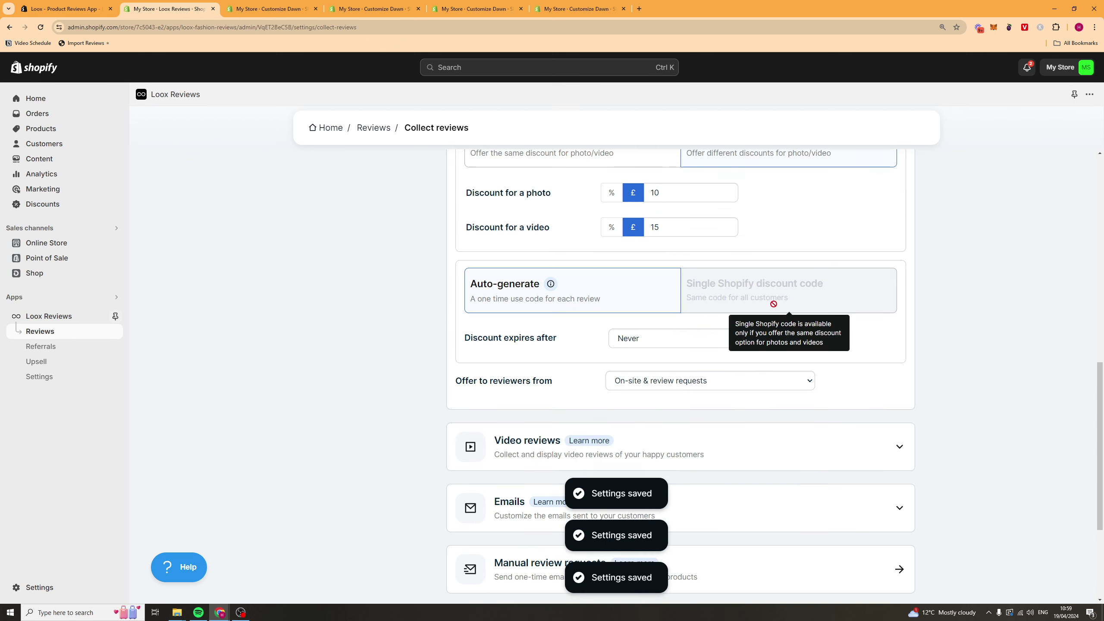
scroll(742, 353, "up", 2)
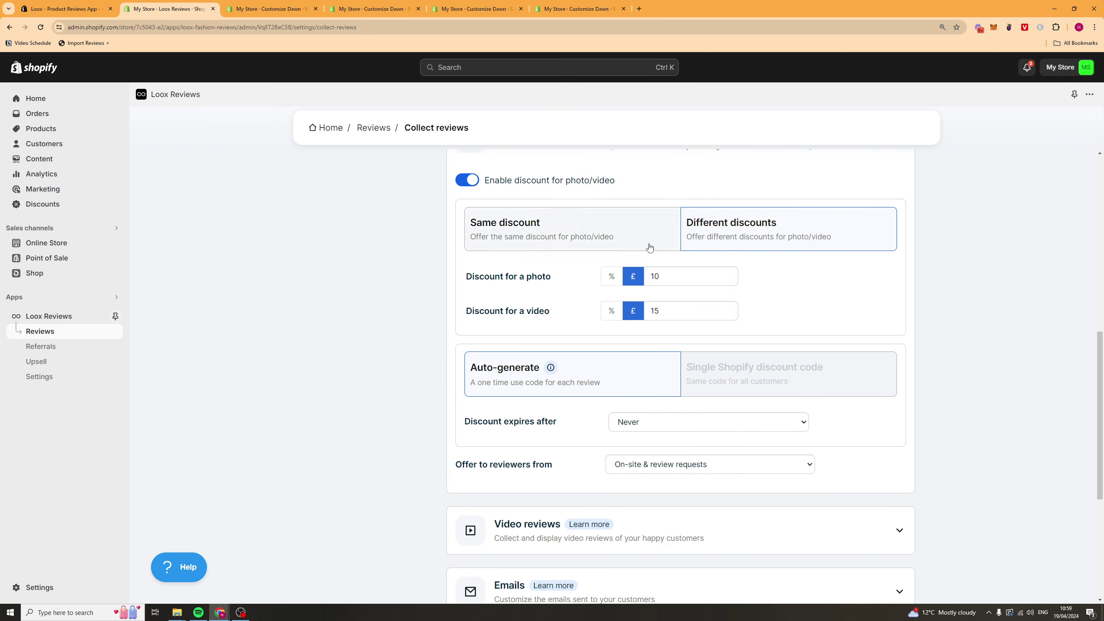
scroll(575, 296, "up", 7)
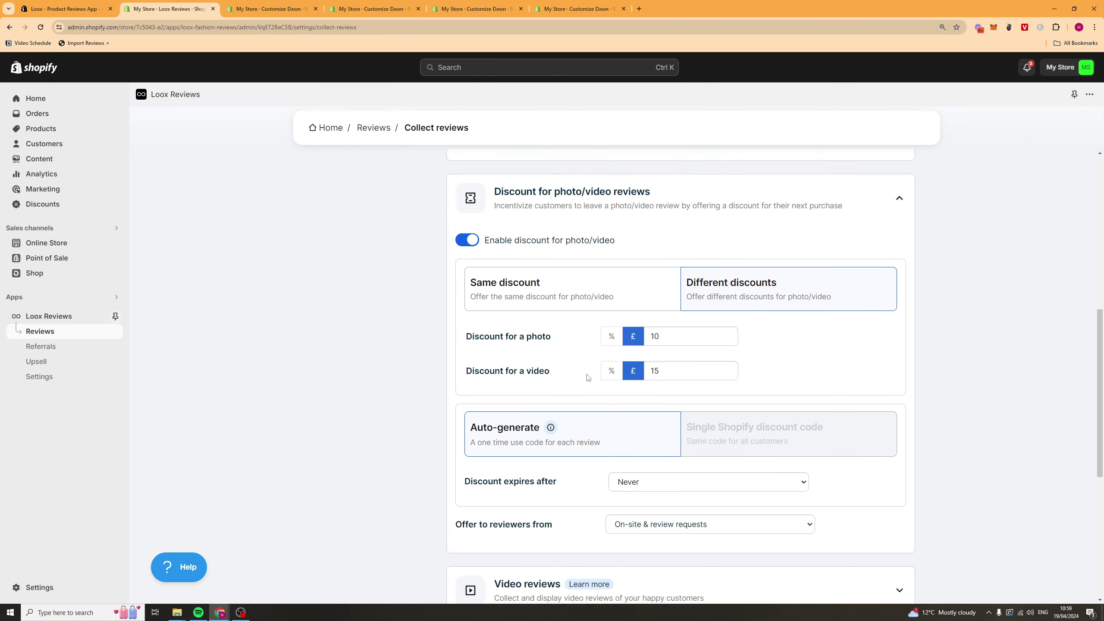
scroll(638, 396, "down", 3)
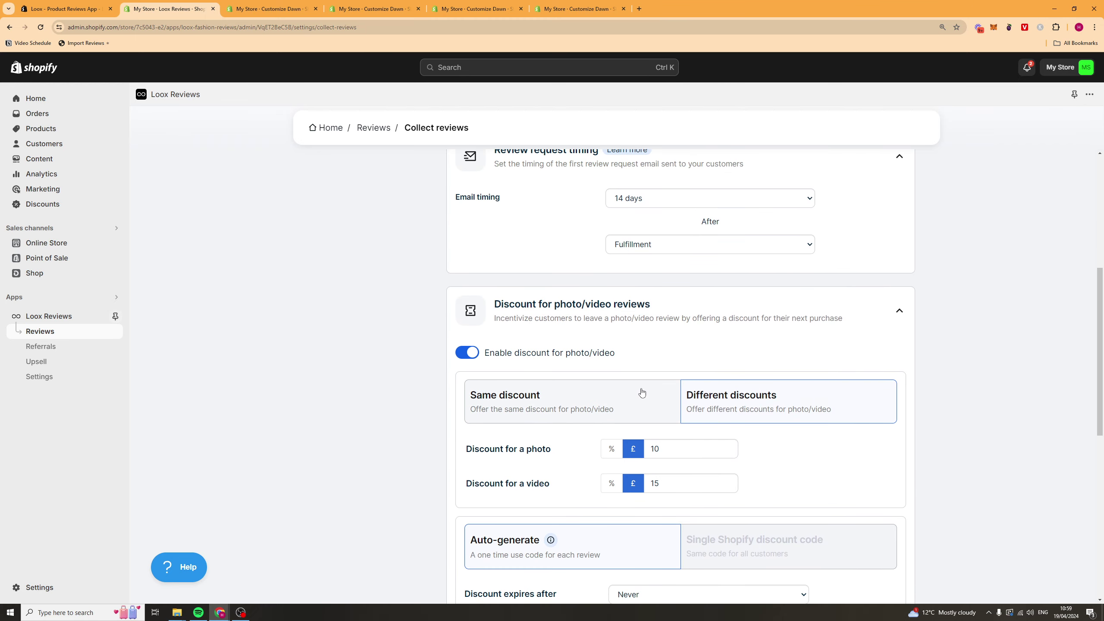
scroll(644, 393, "down", 6)
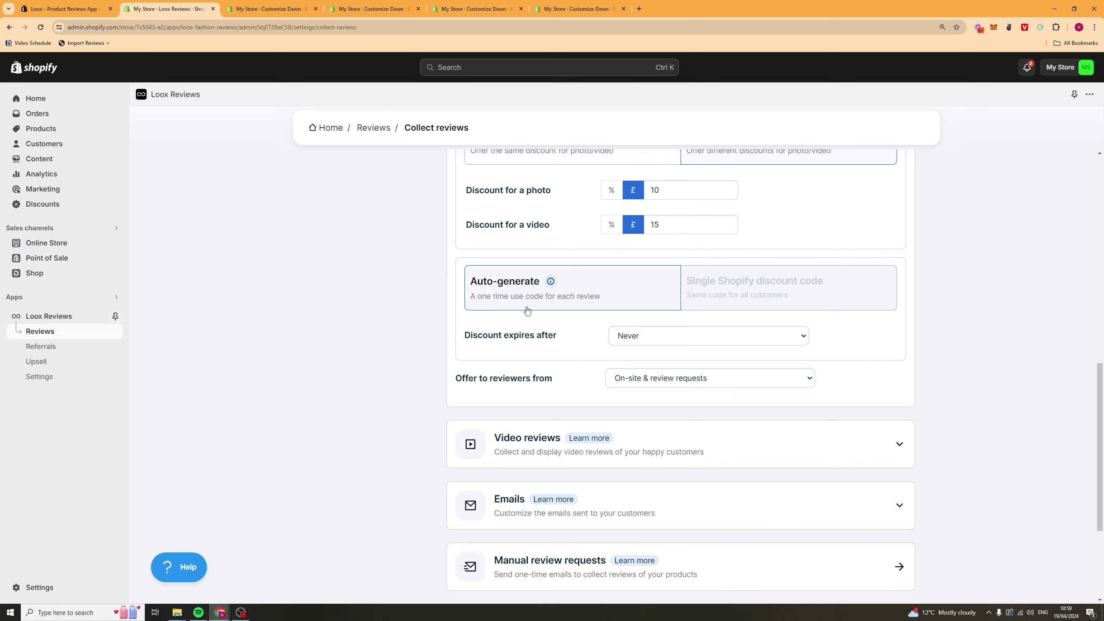
left_click(658, 335)
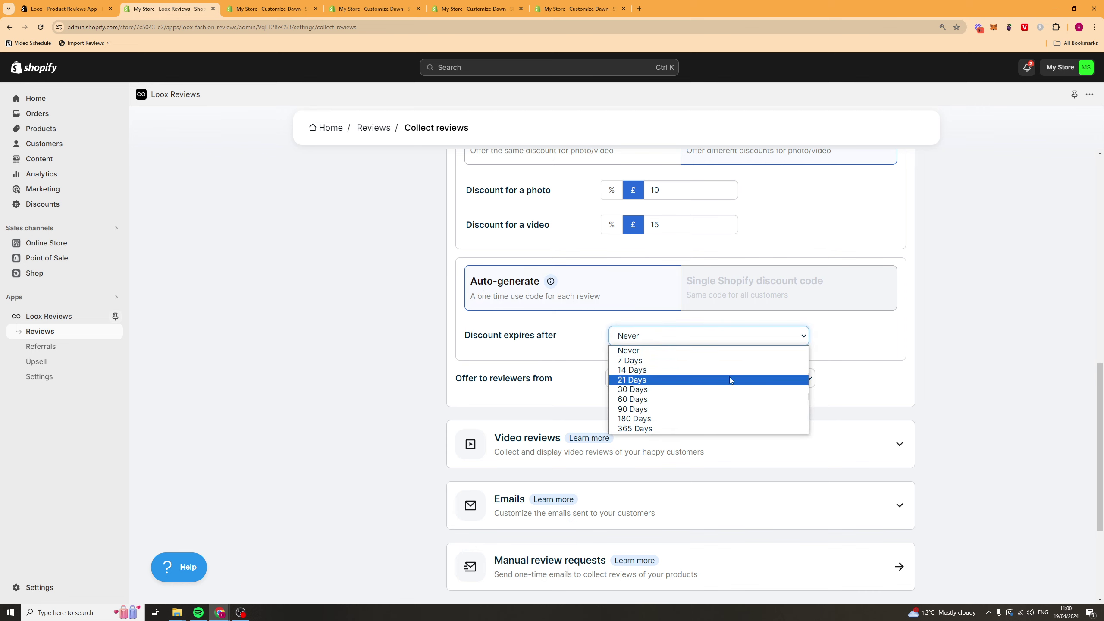
left_click(577, 295)
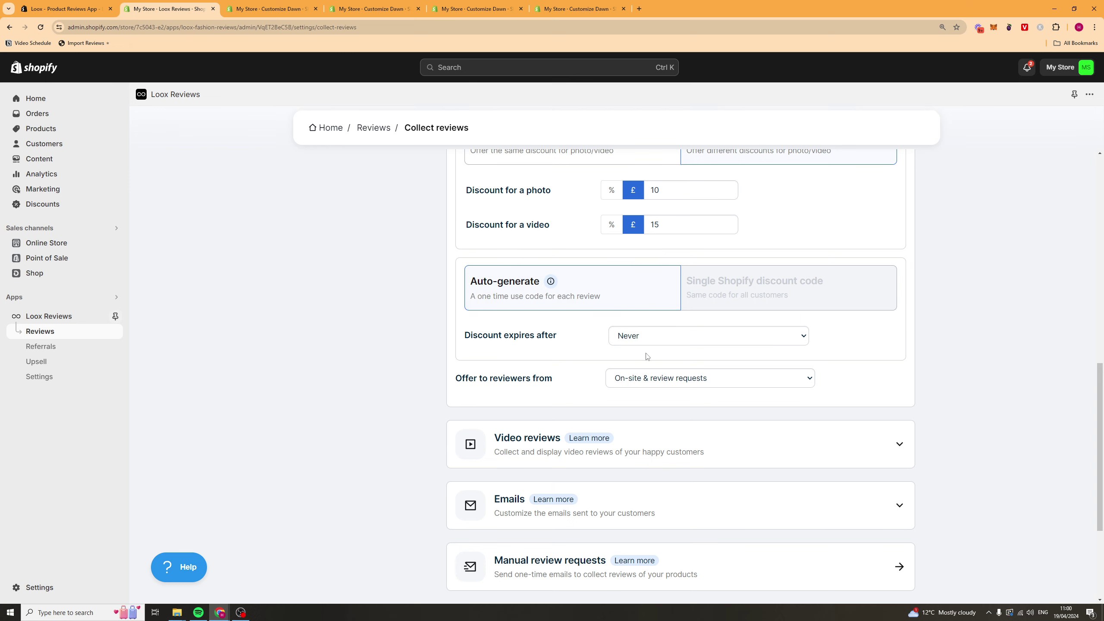
Step: Try offering the discount to reviewers from Review requests only, and set it back to On-site & review requests
scroll(651, 384, "down", 2)
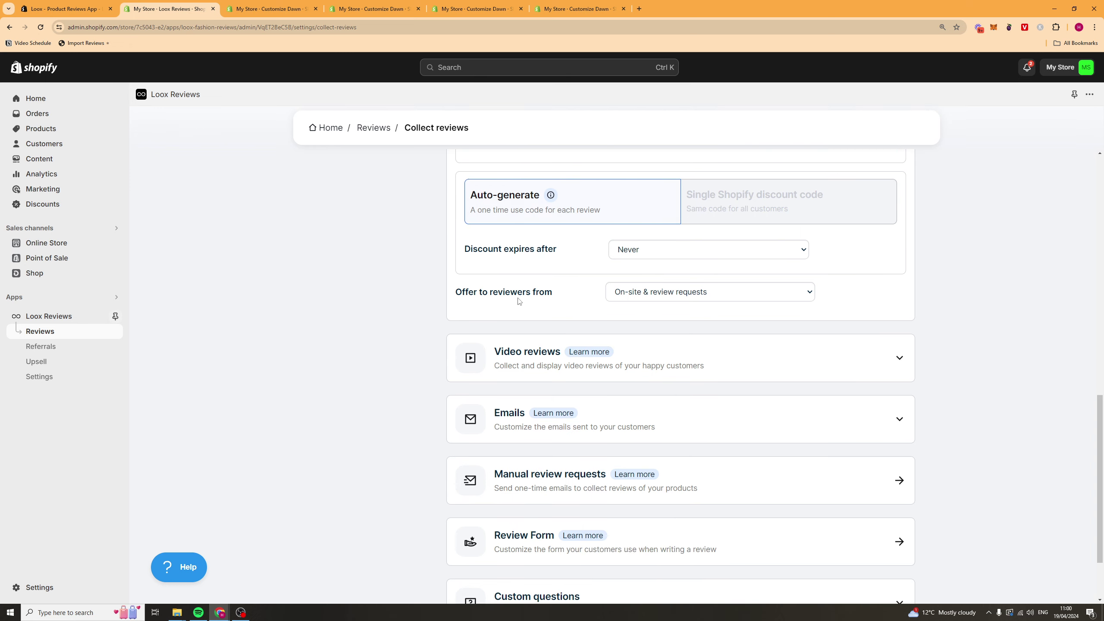
left_click(682, 298)
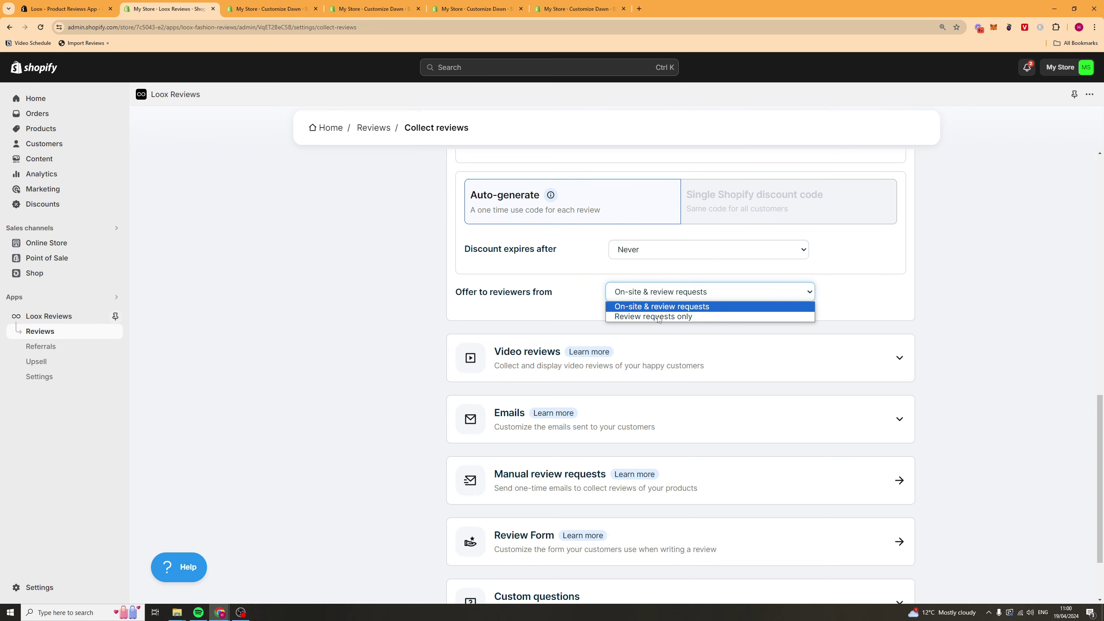
left_click(574, 296)
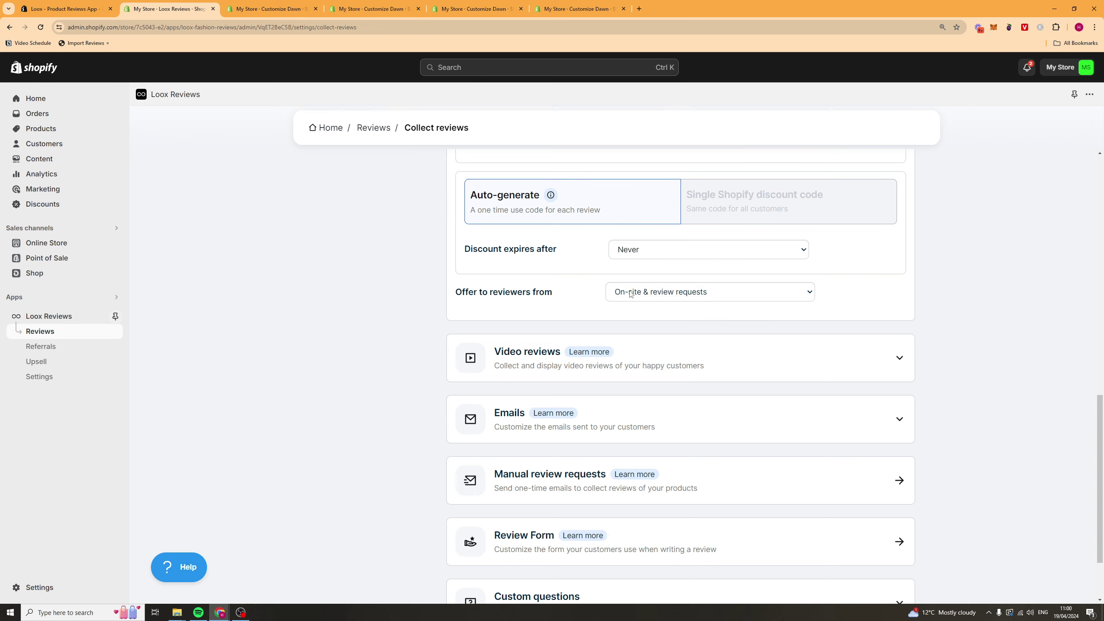
left_click(675, 298)
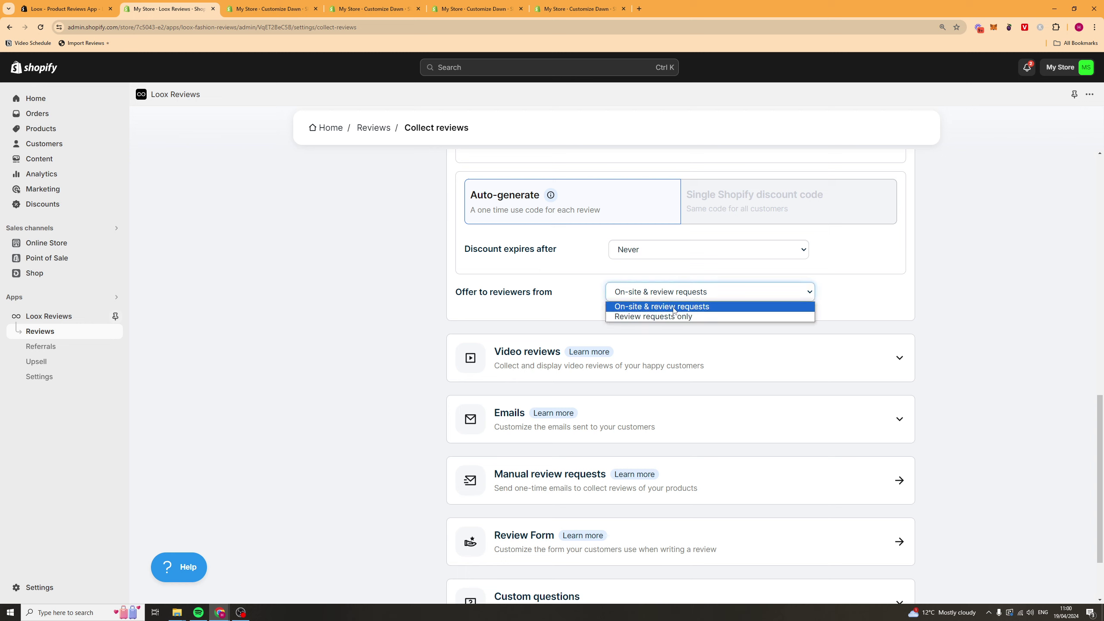
left_click(674, 307)
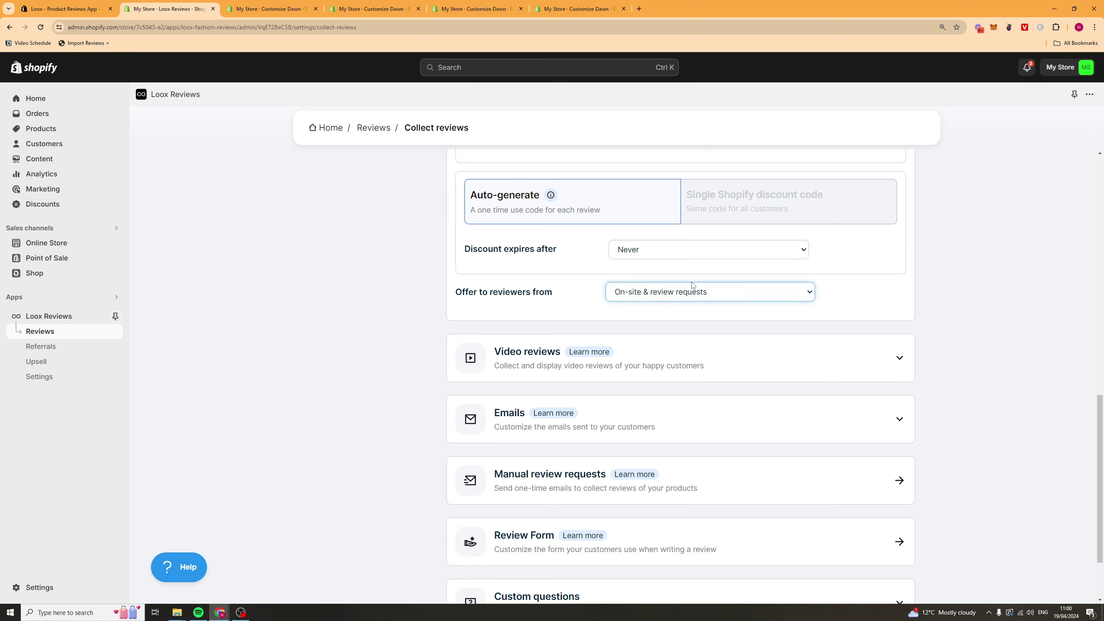
left_click(692, 288)
left_click(665, 319)
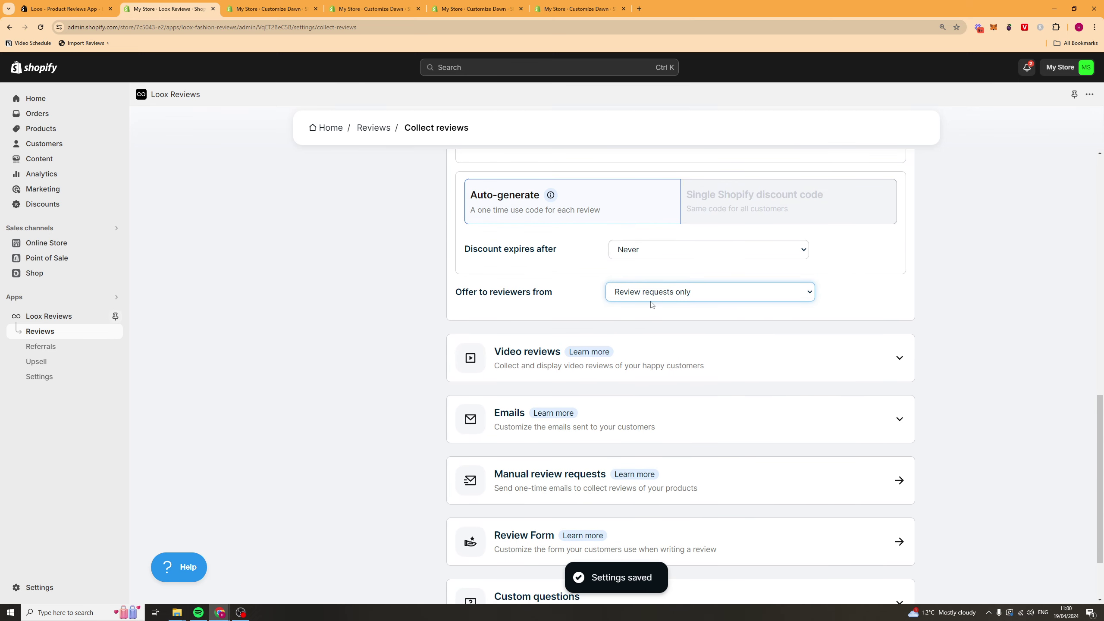
left_click(652, 299)
left_click(677, 307)
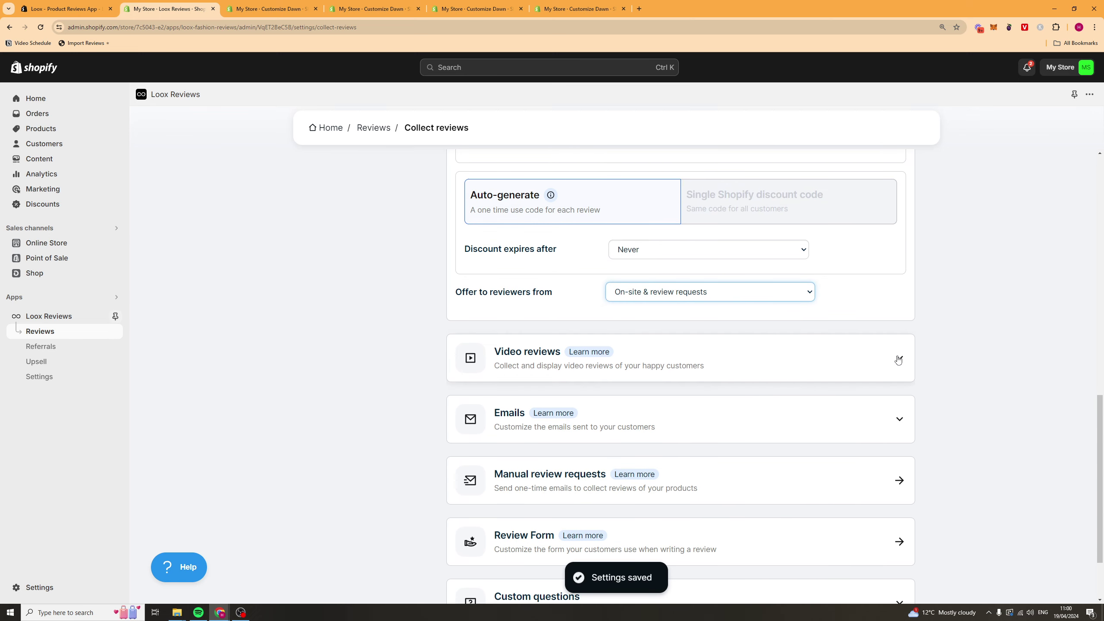
Step: Expand the Video reviews and Emails sections and examine the video upload option and the list of customer emails
left_click(898, 360)
scroll(586, 348, "down", 1)
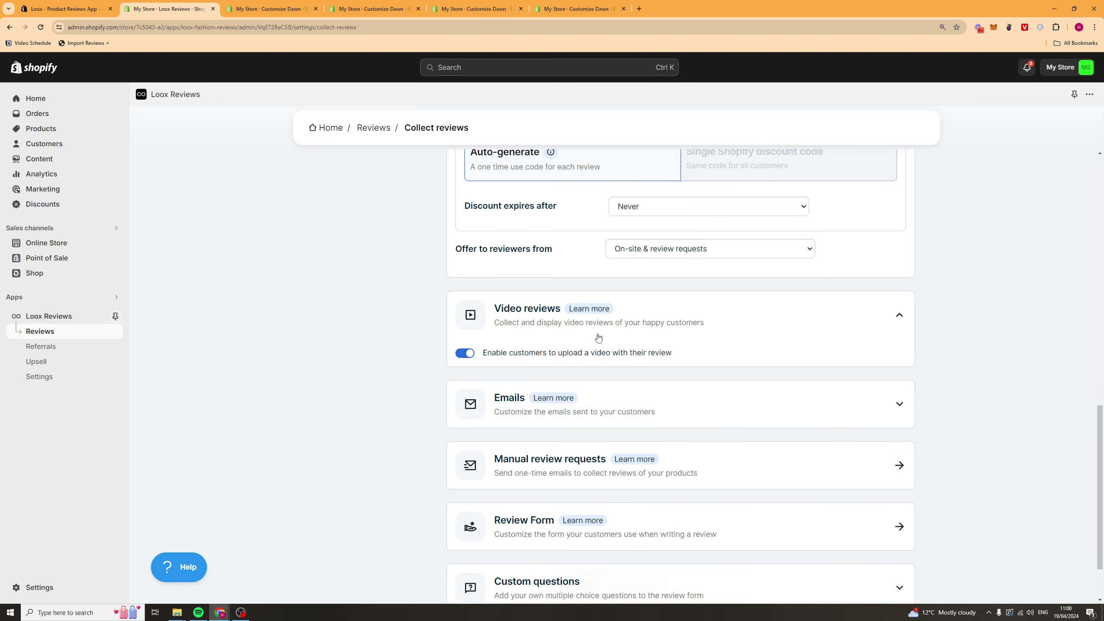
scroll(695, 348, "down", 2)
left_click(865, 335)
scroll(609, 356, "down", 5)
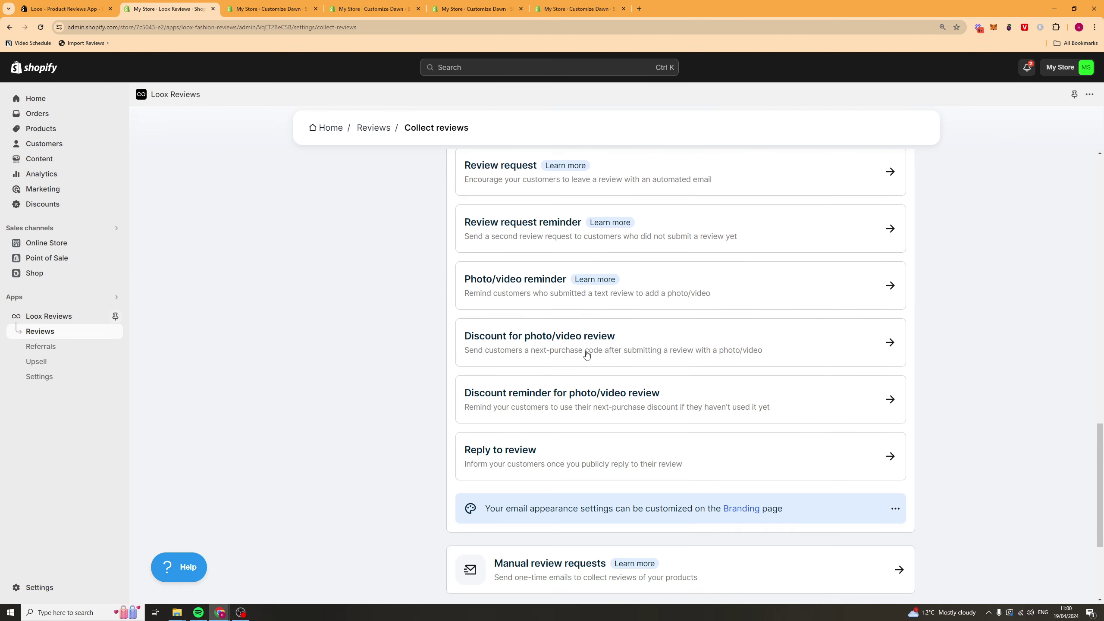
scroll(625, 394, "up", 3)
scroll(608, 356, "up", 3)
scroll(652, 340, "down", 6)
scroll(696, 322, "up", 3)
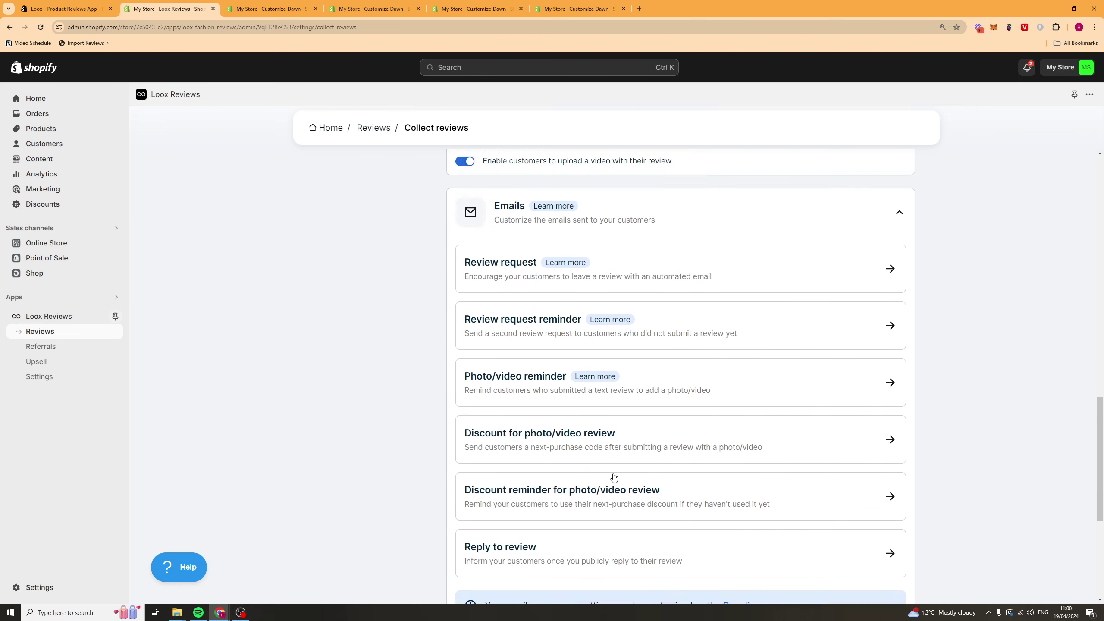
Step: Open the Review request email, examine its banner, subject, body and button text fields, and return to Collect reviews
left_click(621, 287)
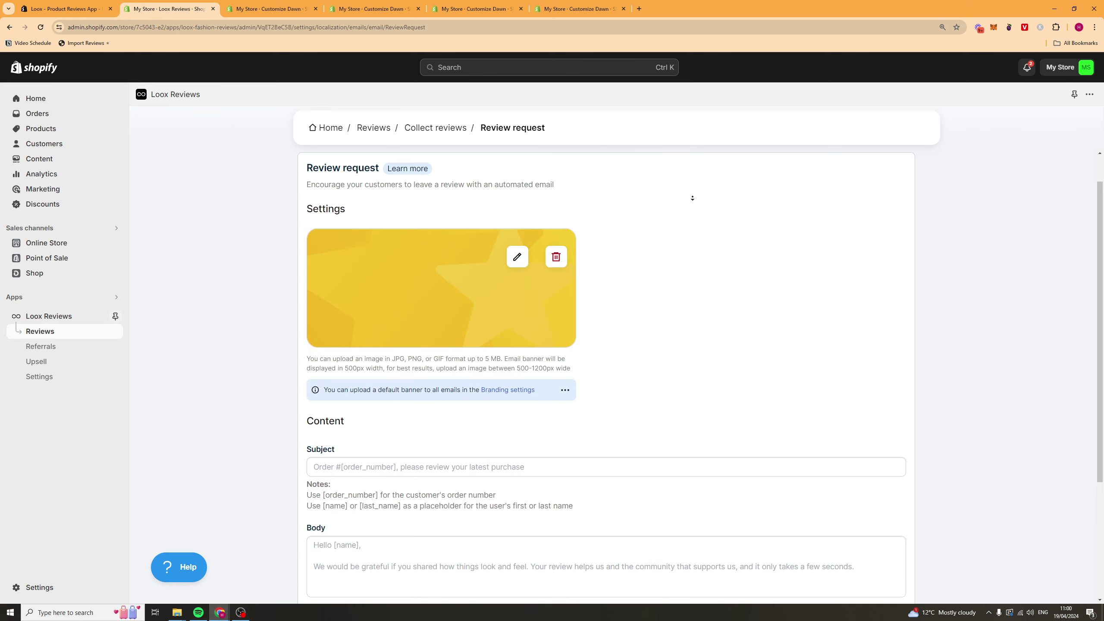
scroll(692, 198, "down", 3)
left_click(310, 313)
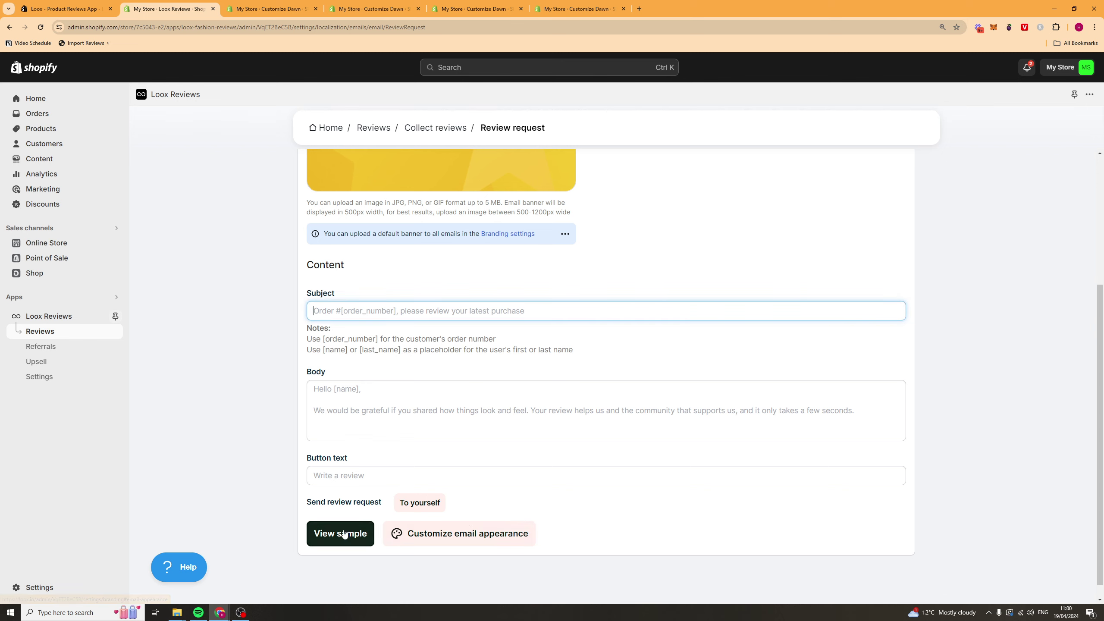
scroll(467, 285, "up", 4)
left_click(451, 127)
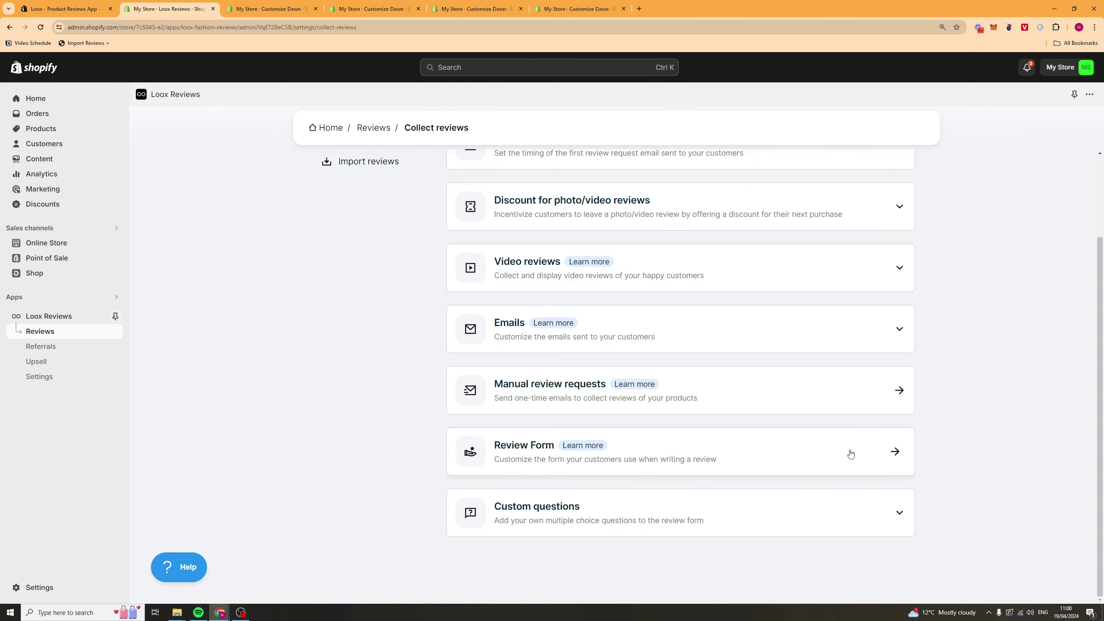
Step: Open the Review Form customization page and set the form's corner radius to Sharp
left_click(863, 459)
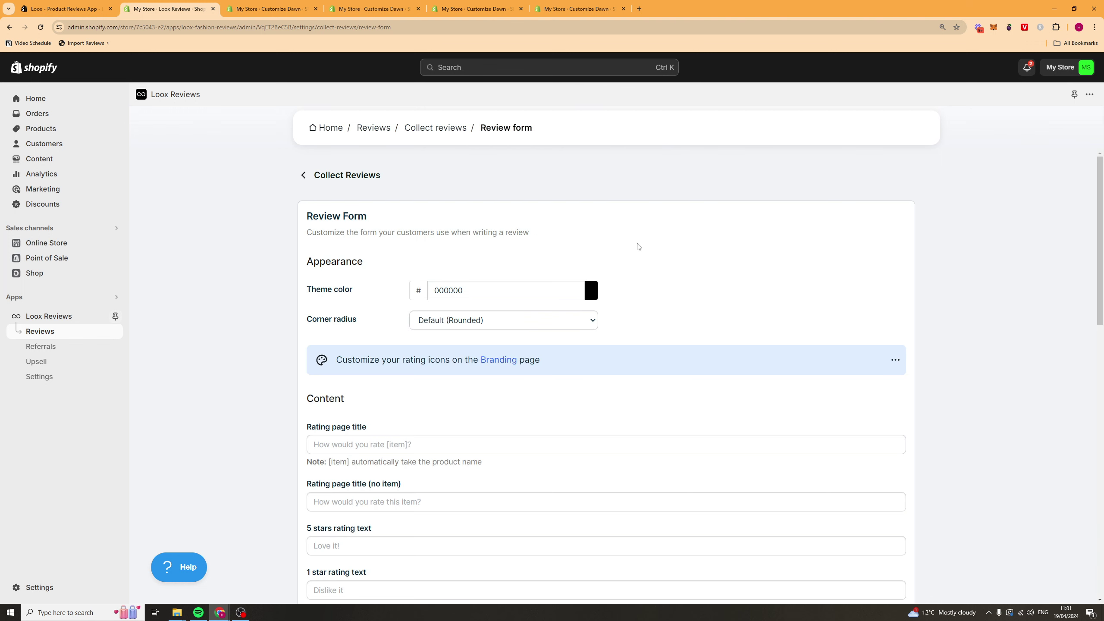
scroll(610, 313, "down", 4)
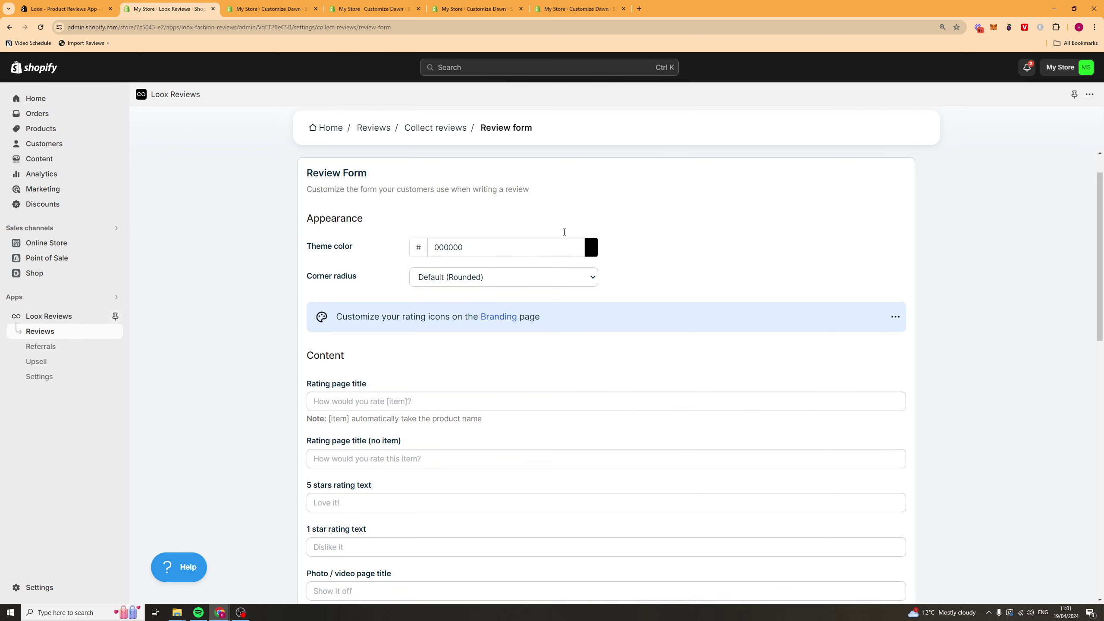
left_click(481, 277)
left_click(482, 298)
left_click(481, 286)
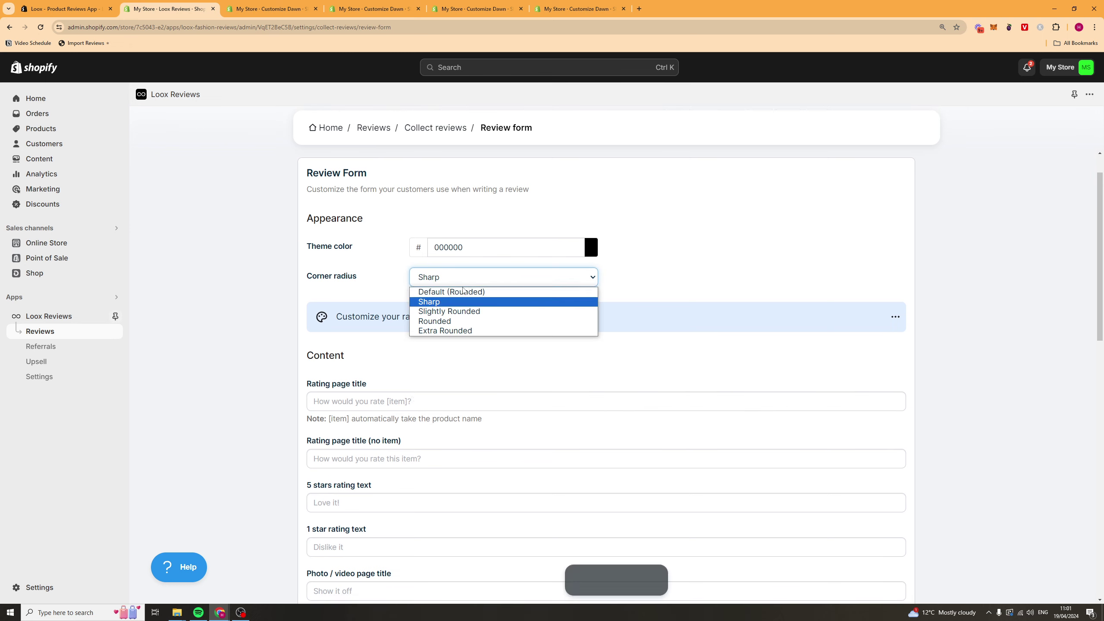
left_click(458, 300)
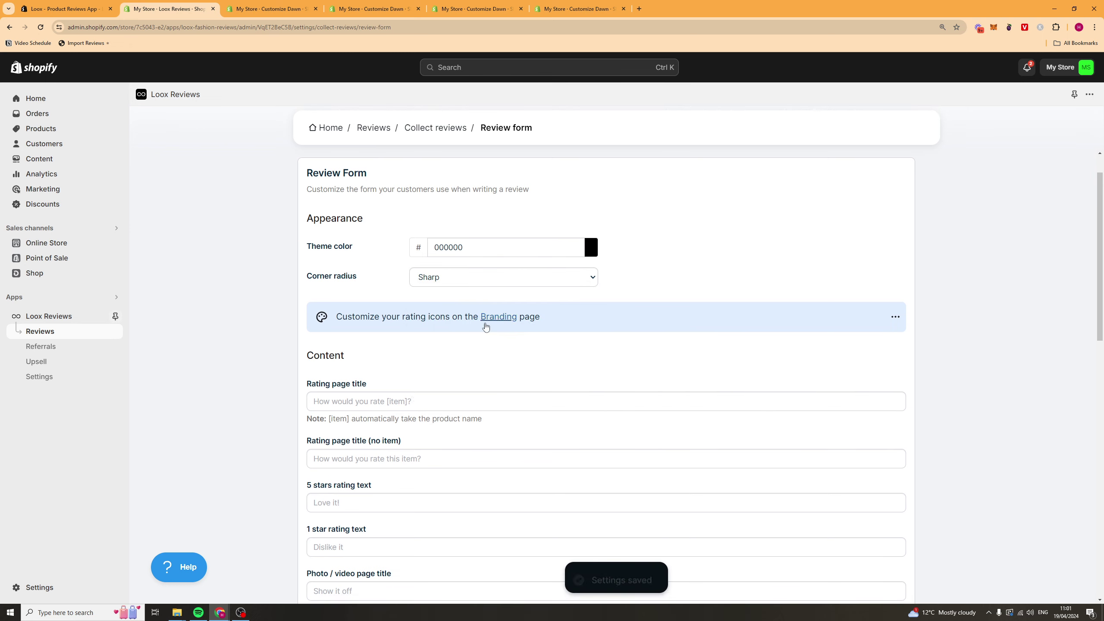
Step: Examine the review form's content fields, from the rating page title through the thank you page and button texts
scroll(478, 326, "down", 10)
scroll(454, 366, "down", 5)
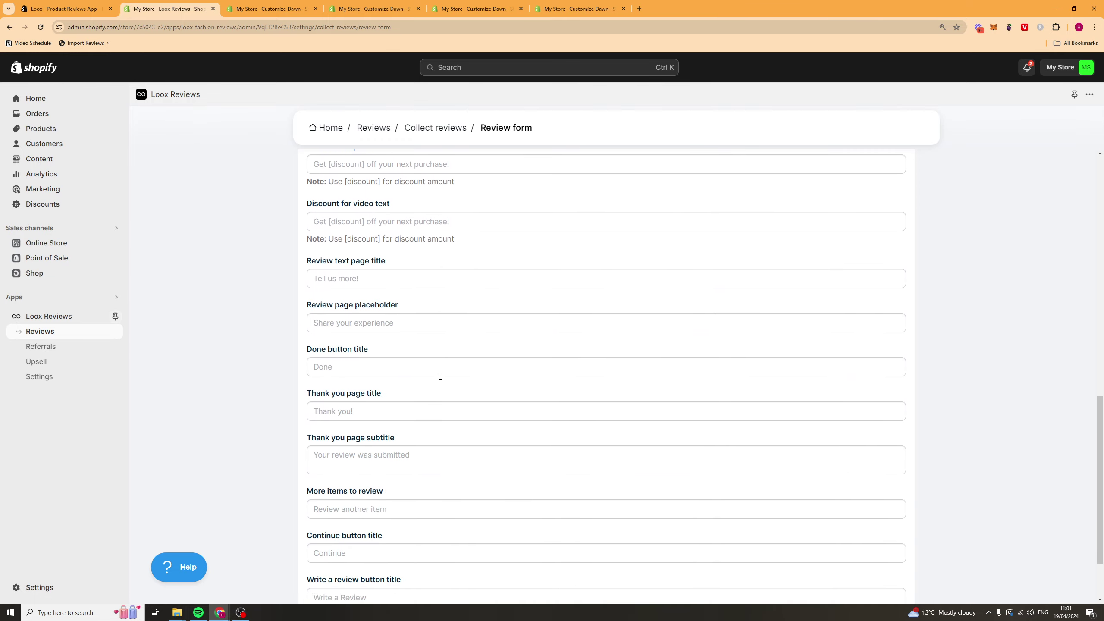
scroll(288, 391, "up", 15)
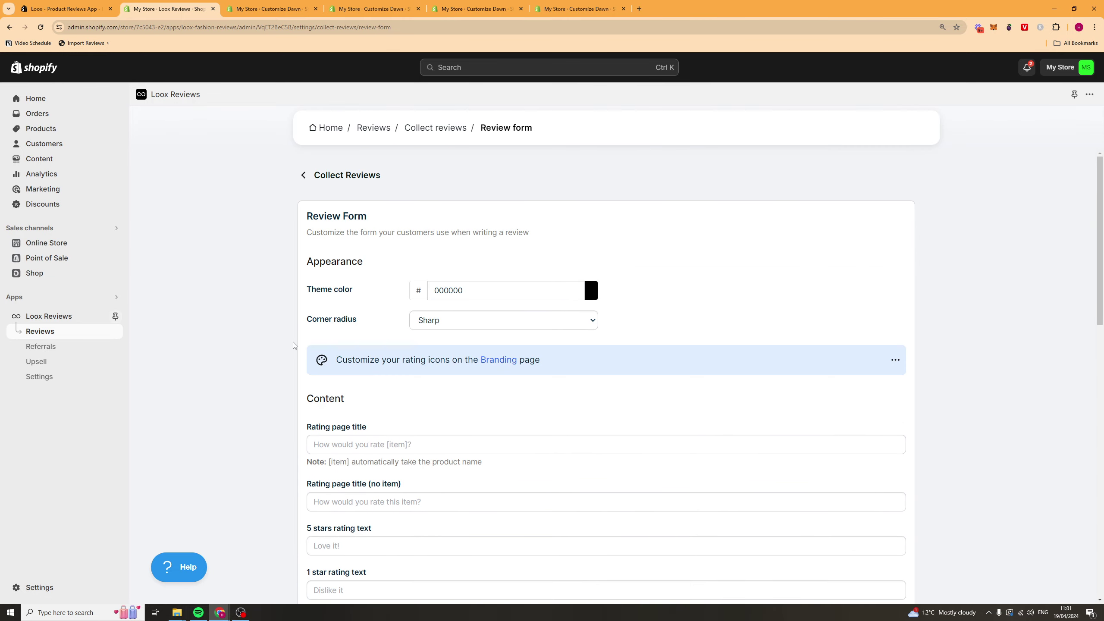
Step: On the Branding page, check the general corner radius and widgets font choices, and set Loox branding to Hidden
left_click(499, 366)
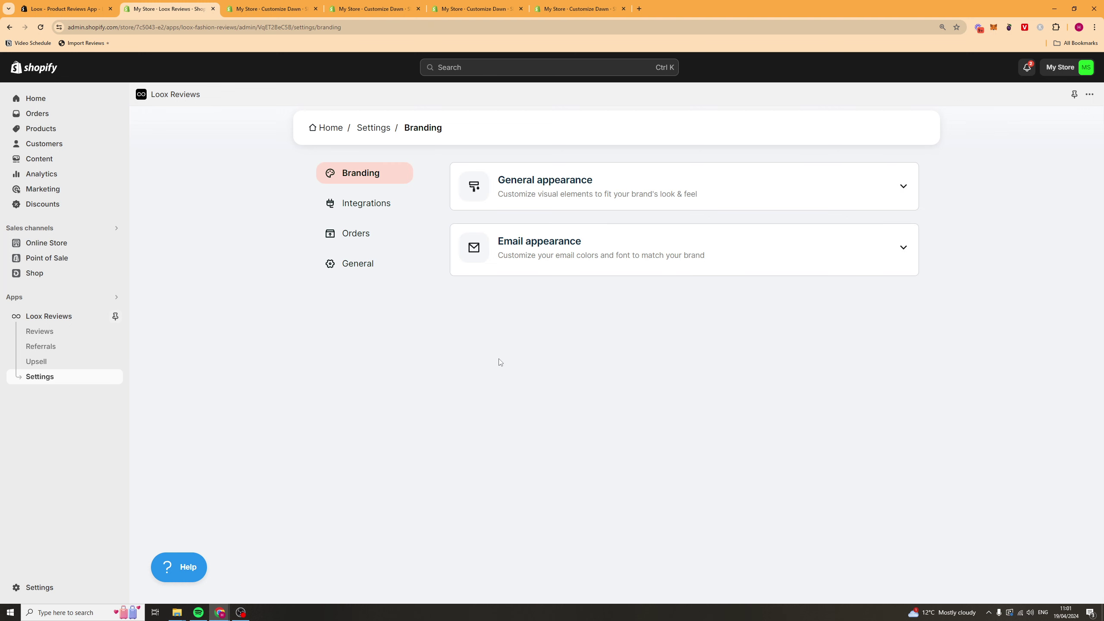
left_click(660, 184)
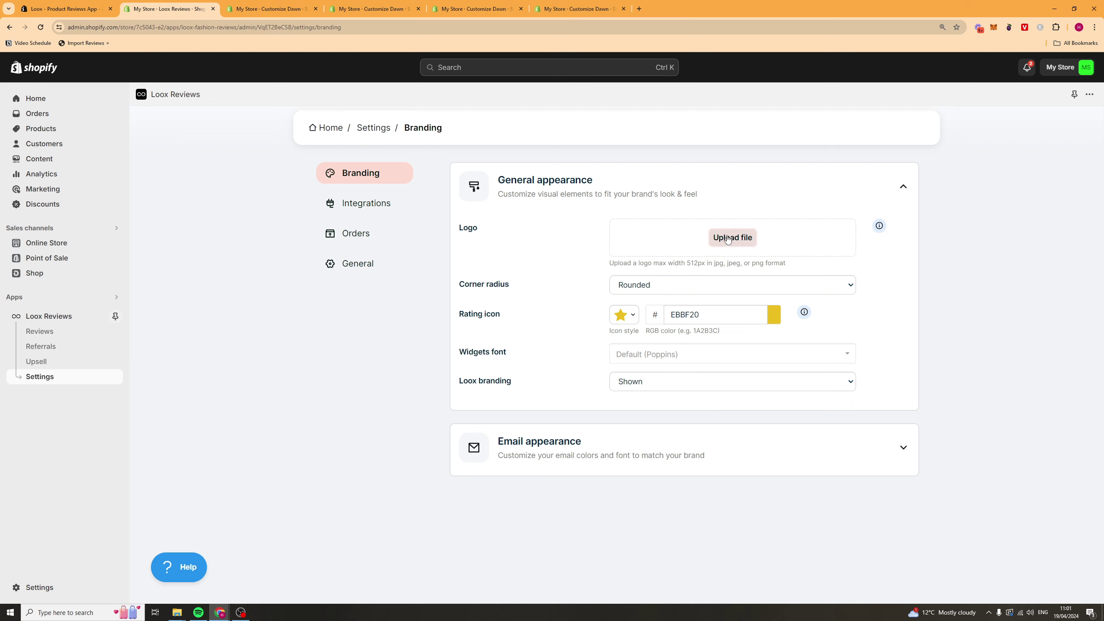
left_click(678, 280)
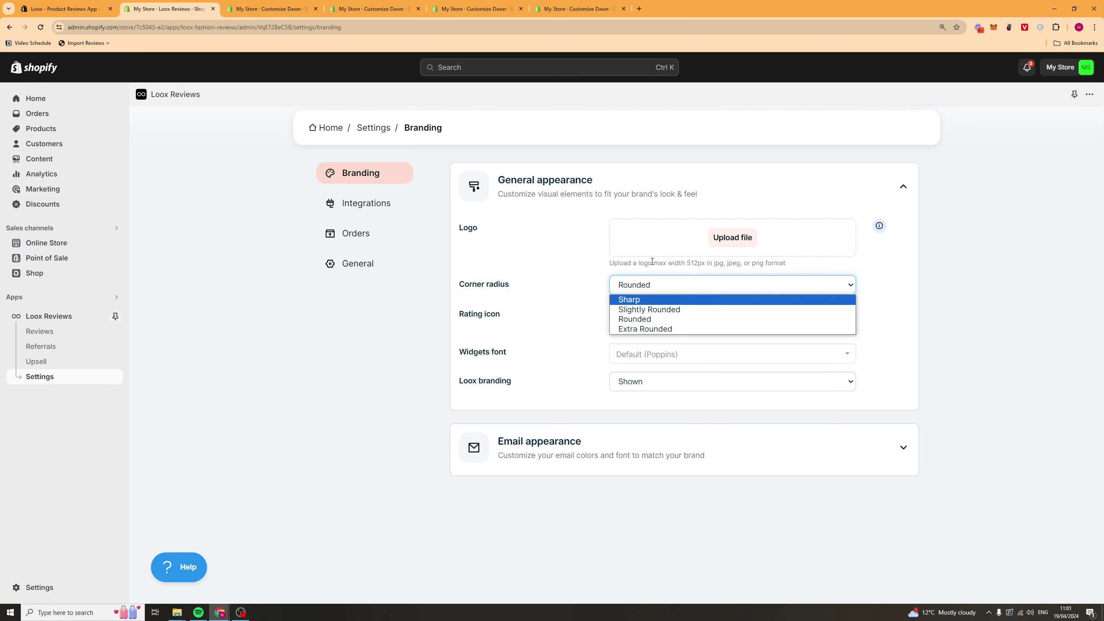
left_click(542, 308)
left_click(633, 357)
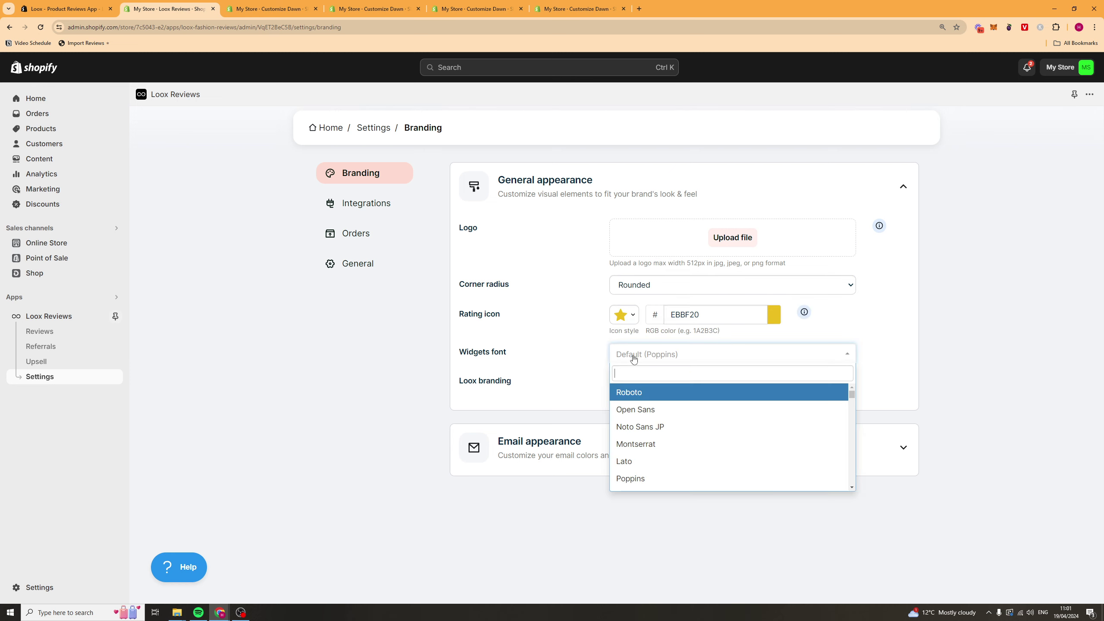
left_click(559, 347)
left_click(682, 382)
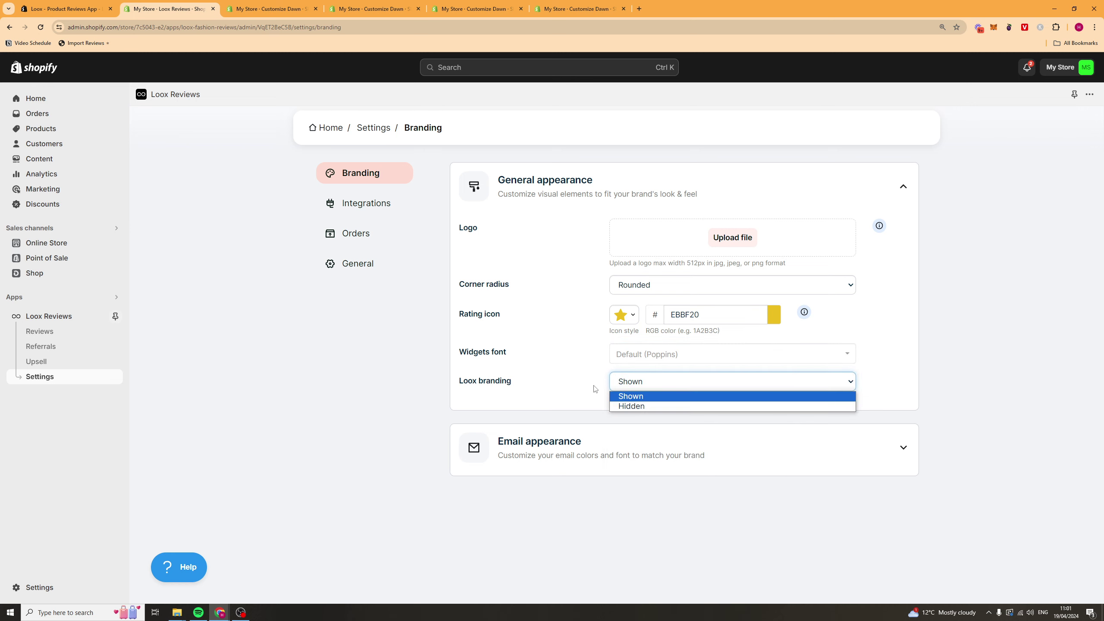
left_click(626, 406)
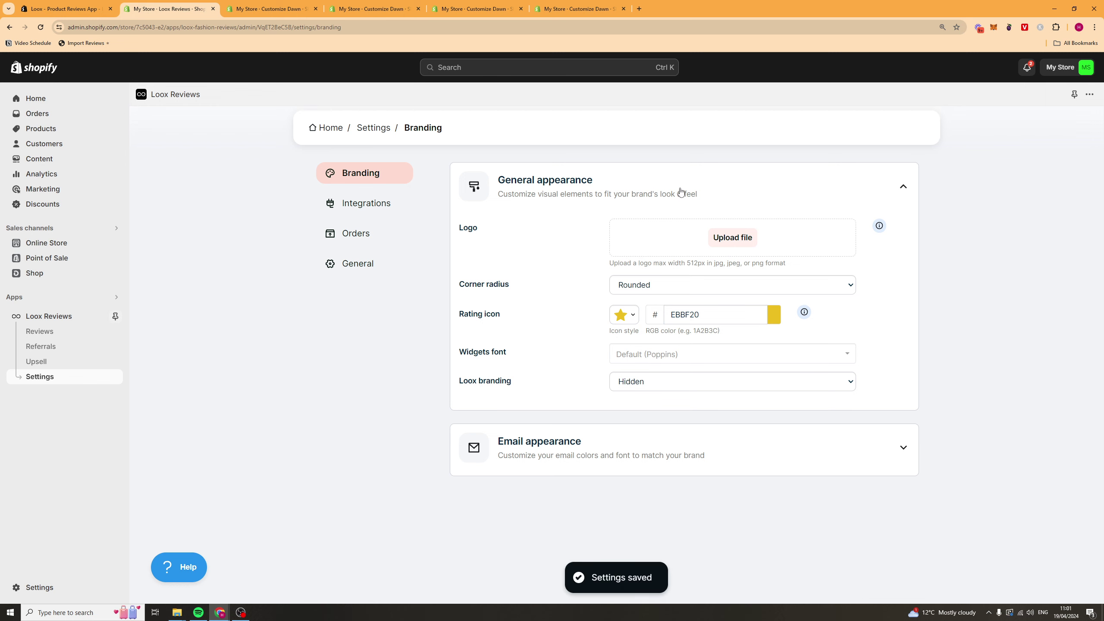
Step: Return to Collect reviews, examine the question, answers and advanced options of a new custom question, and cancel it
left_click(371, 128)
scroll(646, 518, "down", 10)
left_click(639, 521)
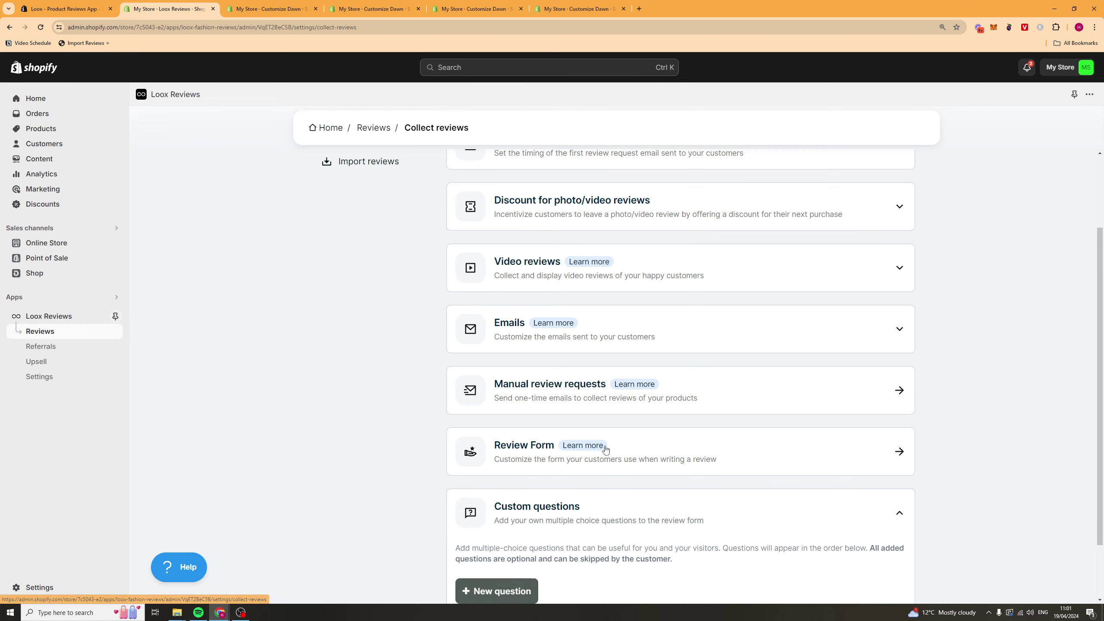
scroll(543, 478, "down", 2)
left_click(512, 522)
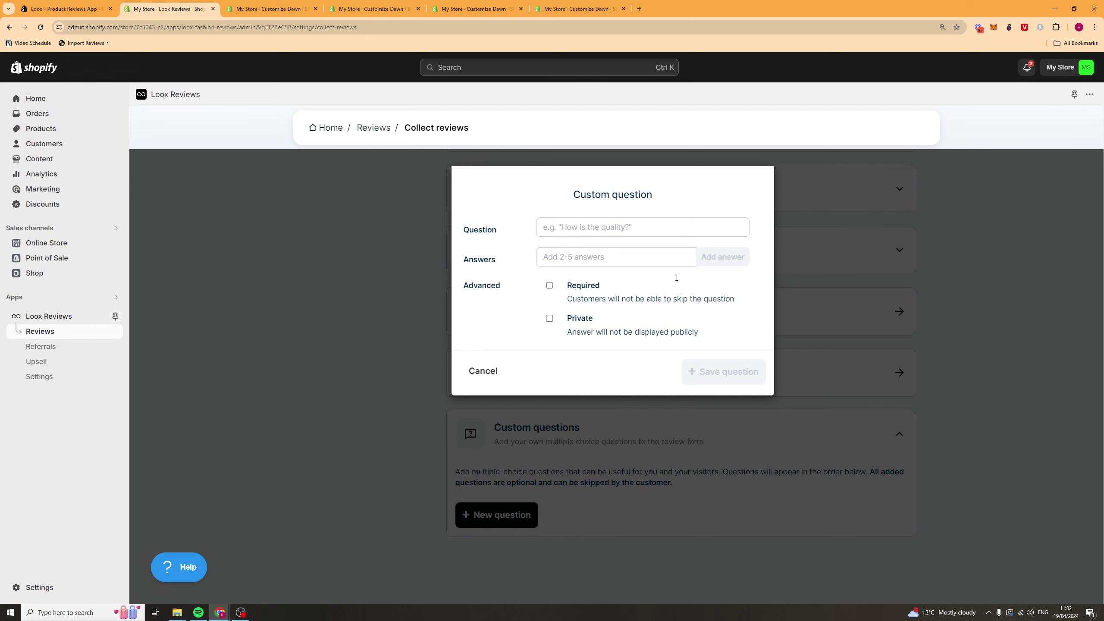
left_click(483, 370)
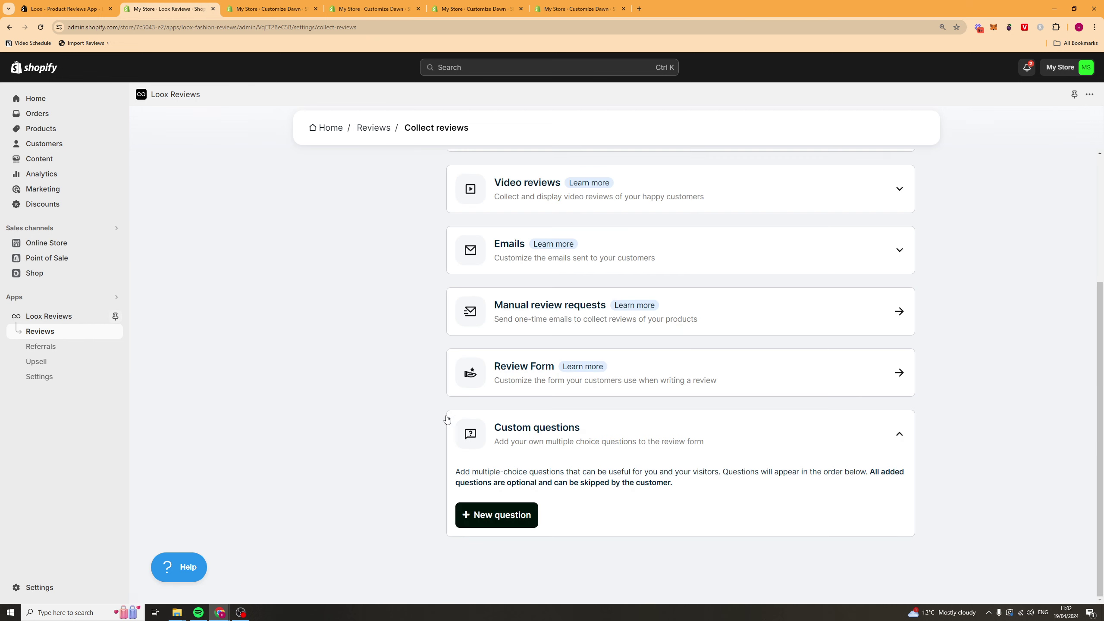
Step: Open the Integrations page in the Loox settings and look through the list of available integrations
scroll(447, 420, "up", 5)
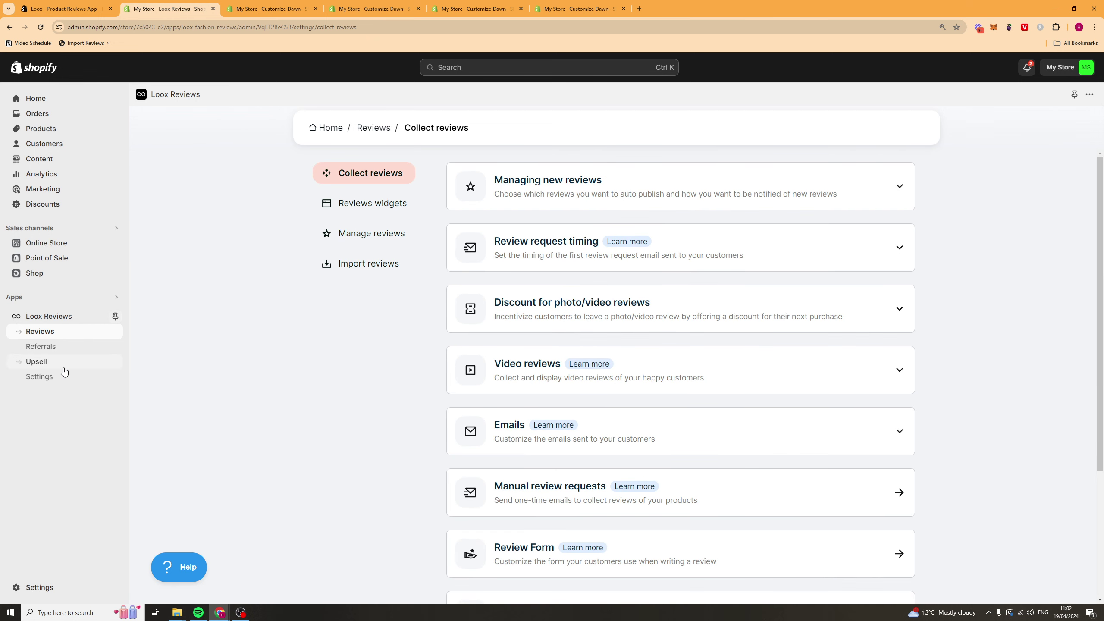
left_click(49, 382)
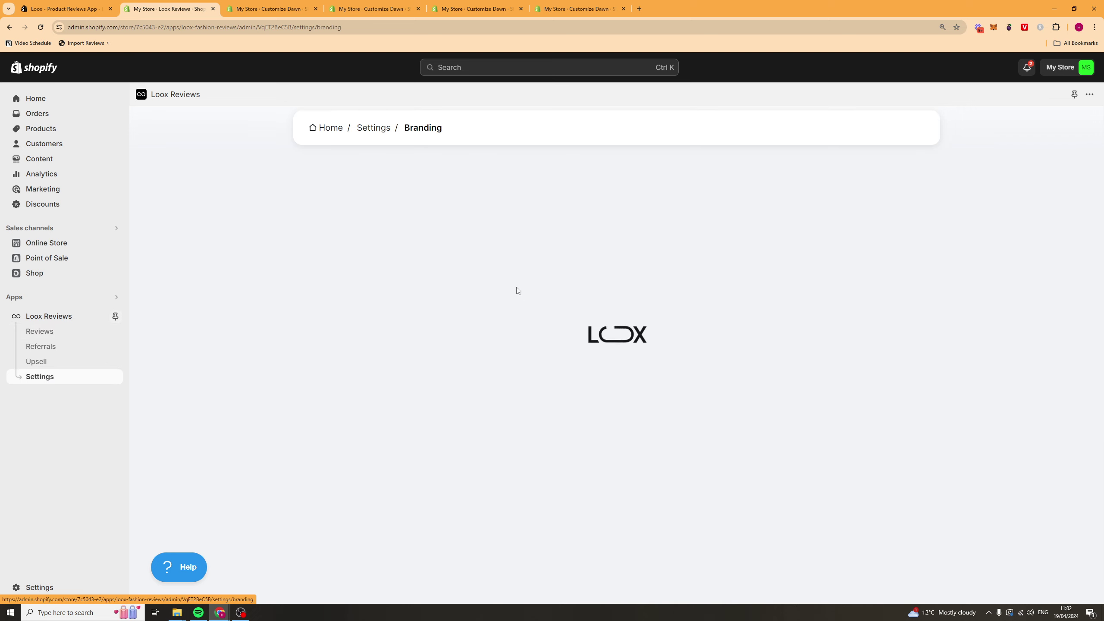
left_click(368, 209)
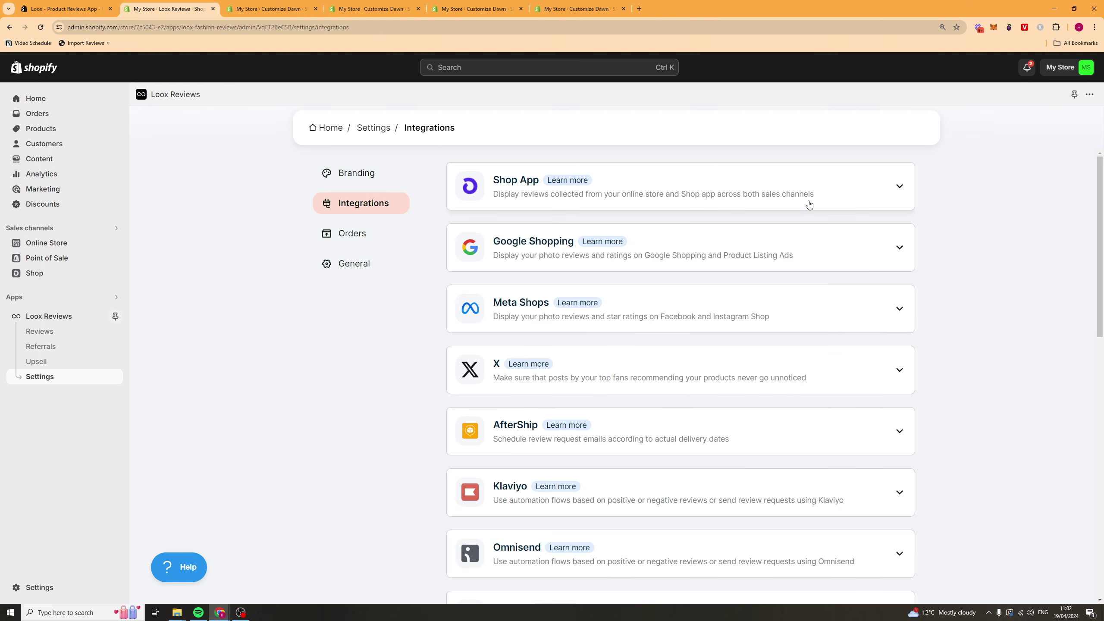
scroll(975, 421, "down", 12)
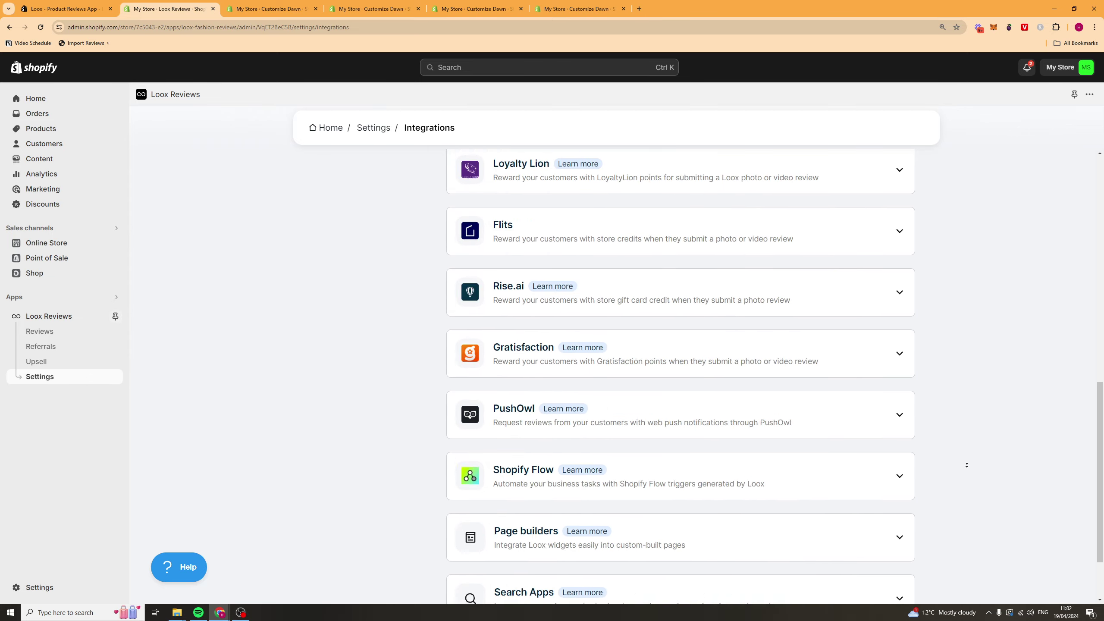
scroll(956, 461, "up", 15)
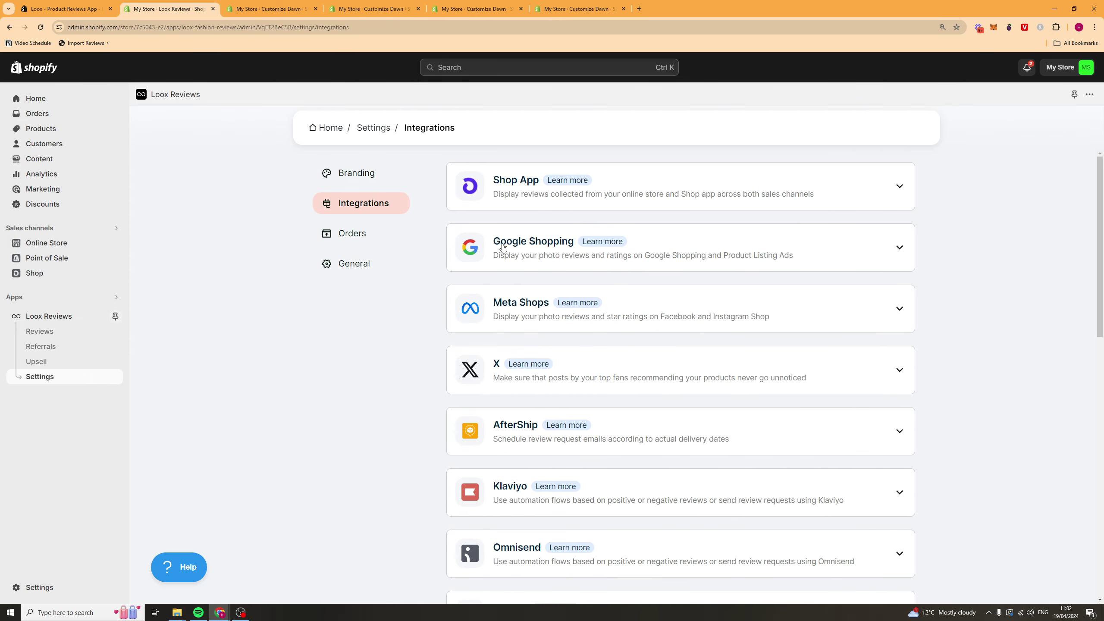
Step: Expand the AfterShip integration, examine its webhook link and setup instructions, and collapse it again
scroll(543, 359, "down", 6)
scroll(556, 362, "up", 2)
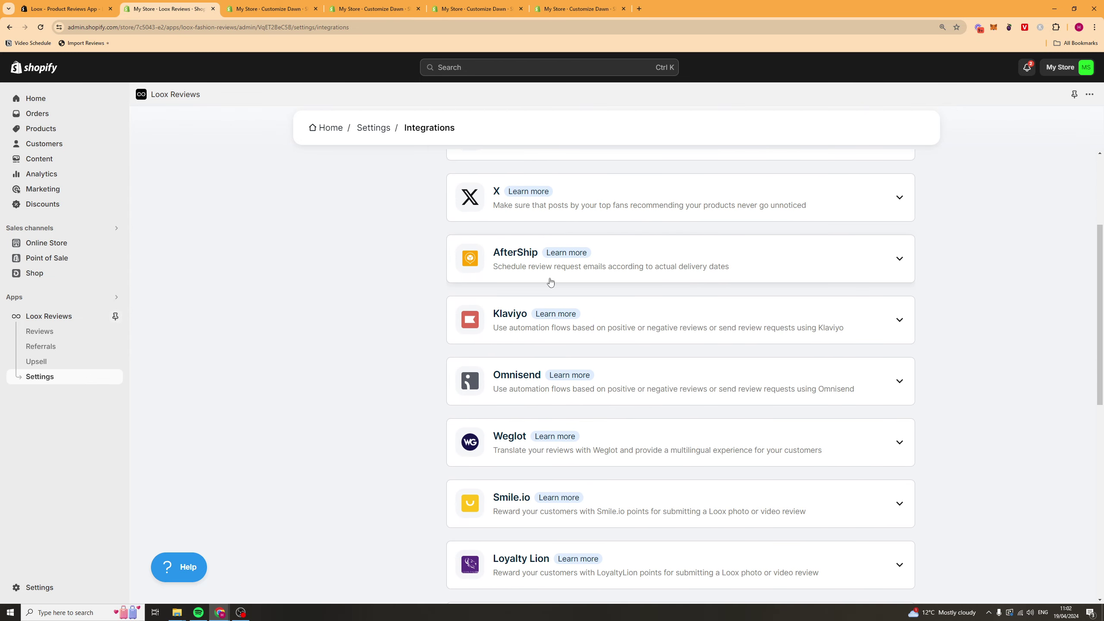
left_click(898, 259)
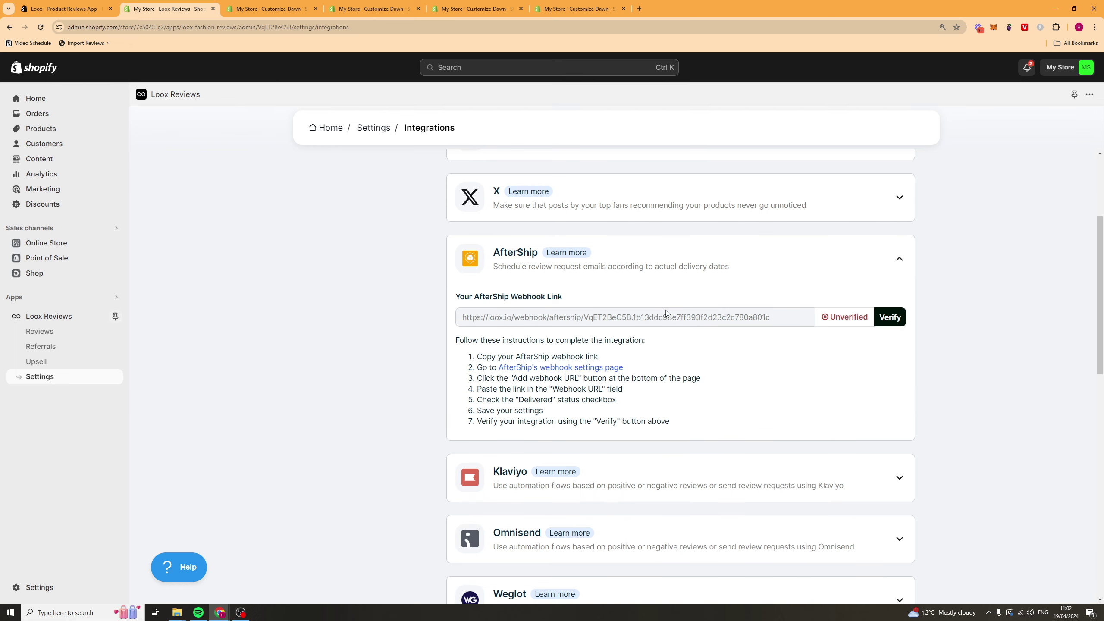
left_click(898, 263)
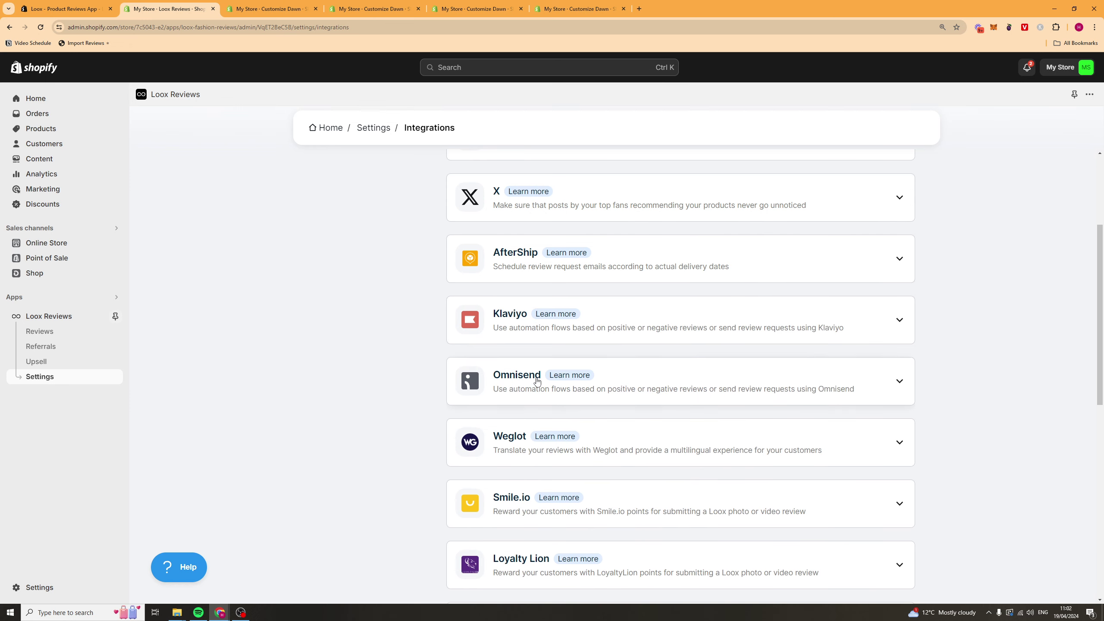
Step: Expand the Page builders integration, examine the guides for each page builder app, and collapse it again
scroll(695, 332, "down", 8)
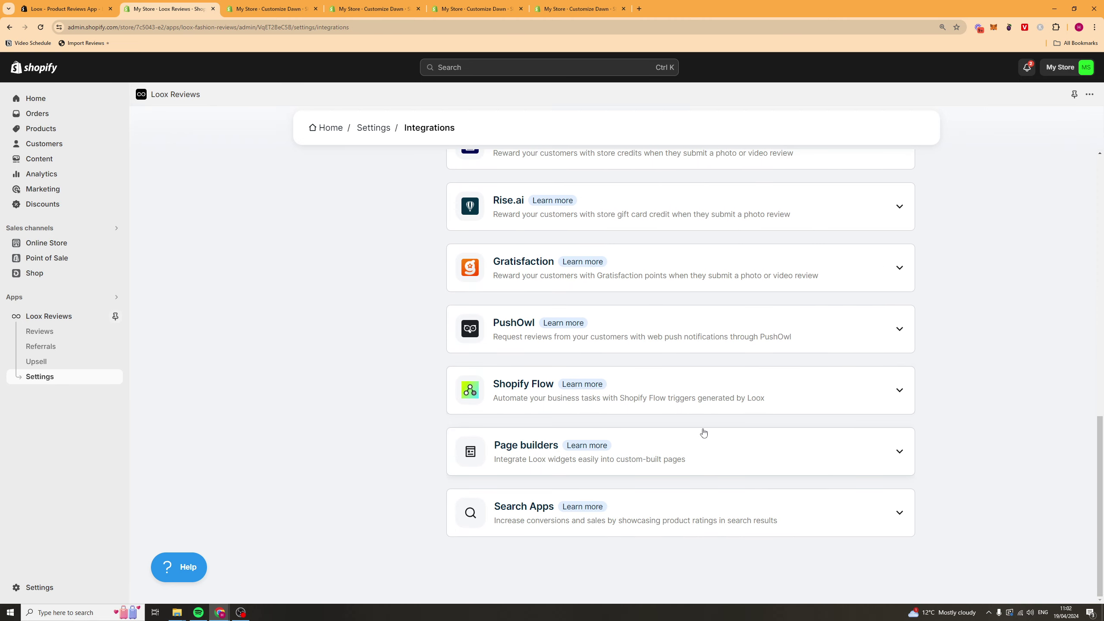
left_click(673, 437)
scroll(625, 415, "down", 4)
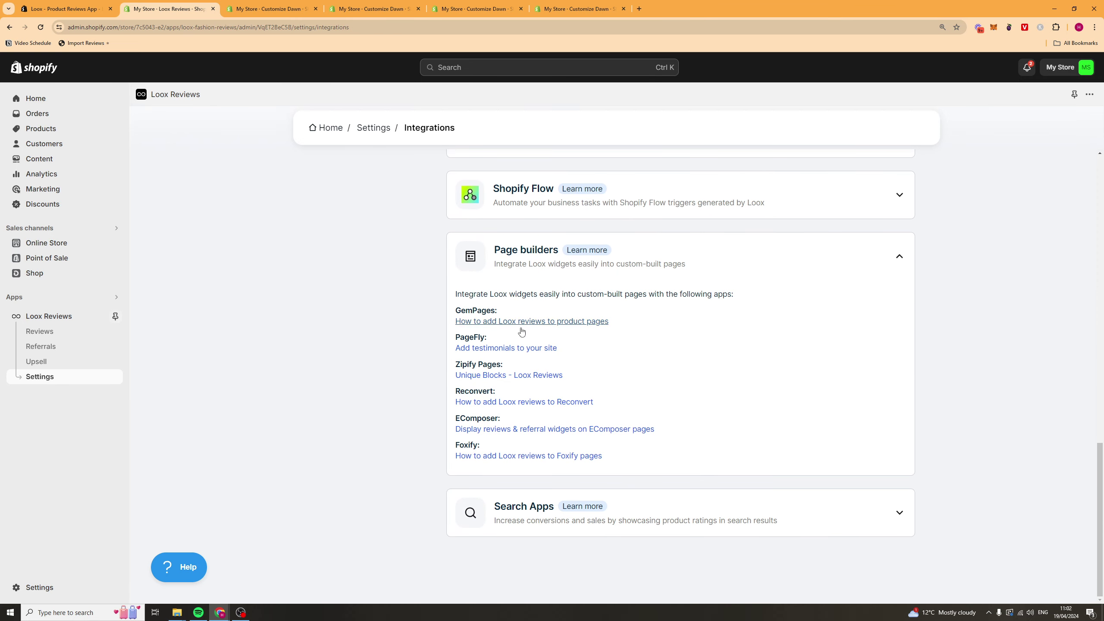
left_click(716, 258)
middle_click(388, 411)
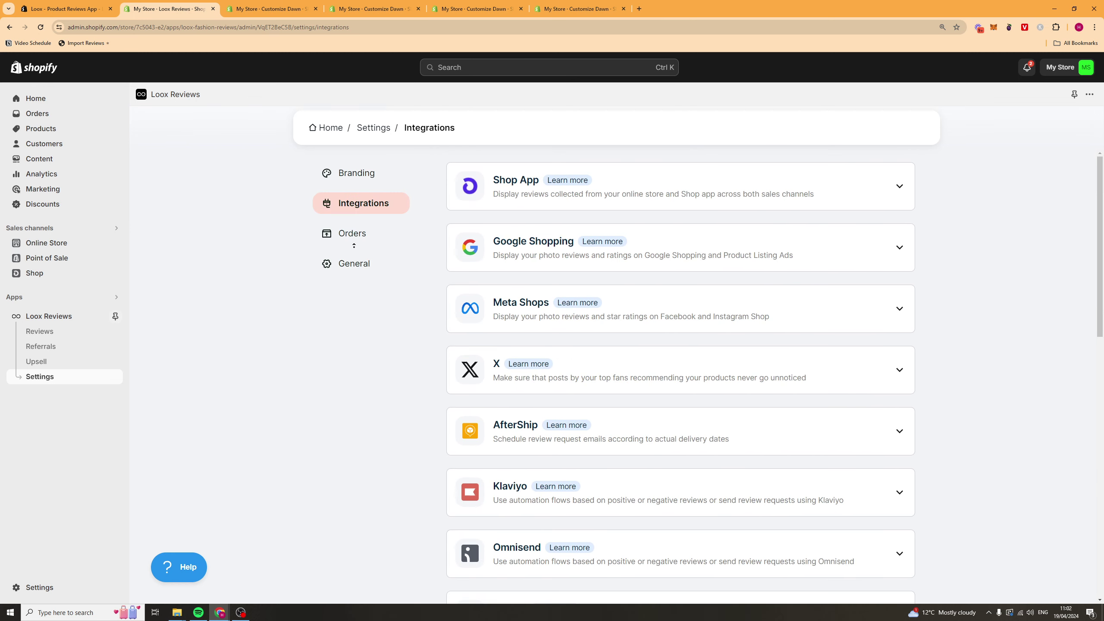
middle_click(390, 348)
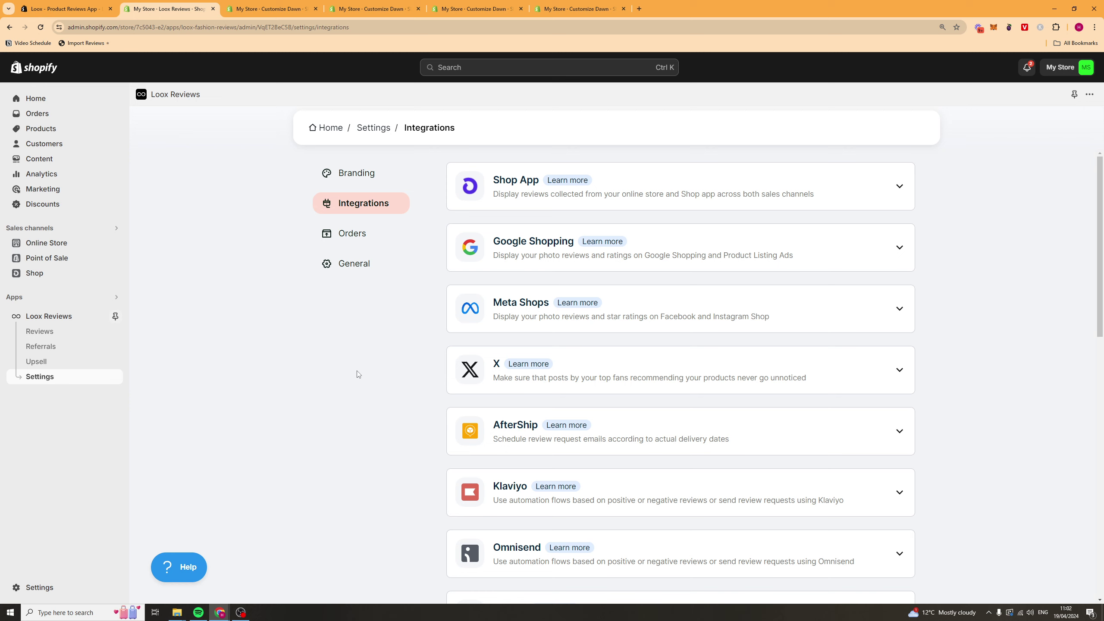